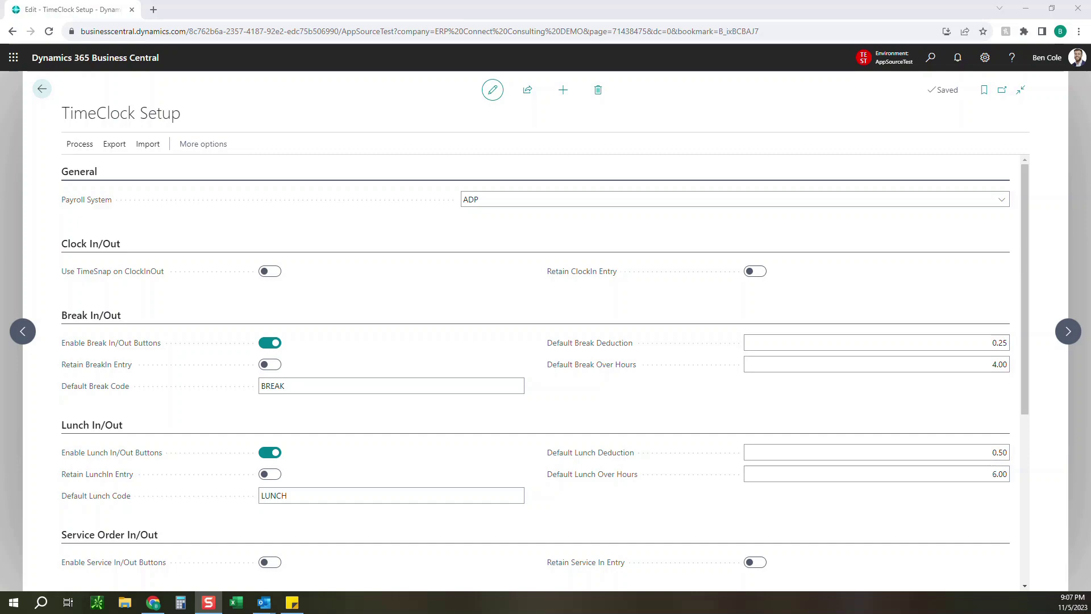
Show the TimeClock Setup Process actions for shift, user and employee setup, scrolling through the setup page.
left_click(80, 144)
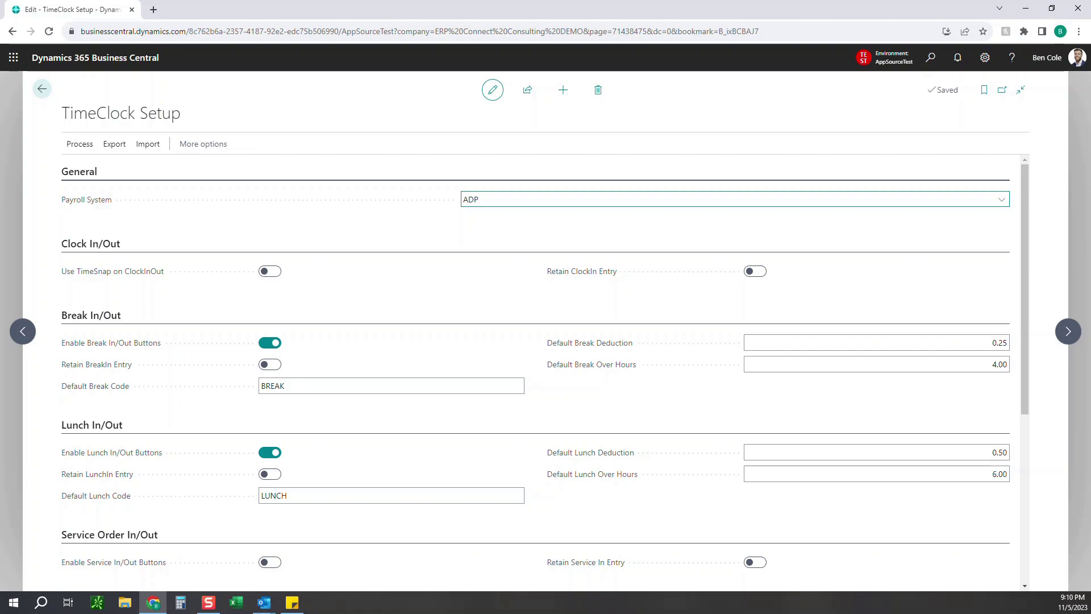
scroll(591, 318, "down", 1)
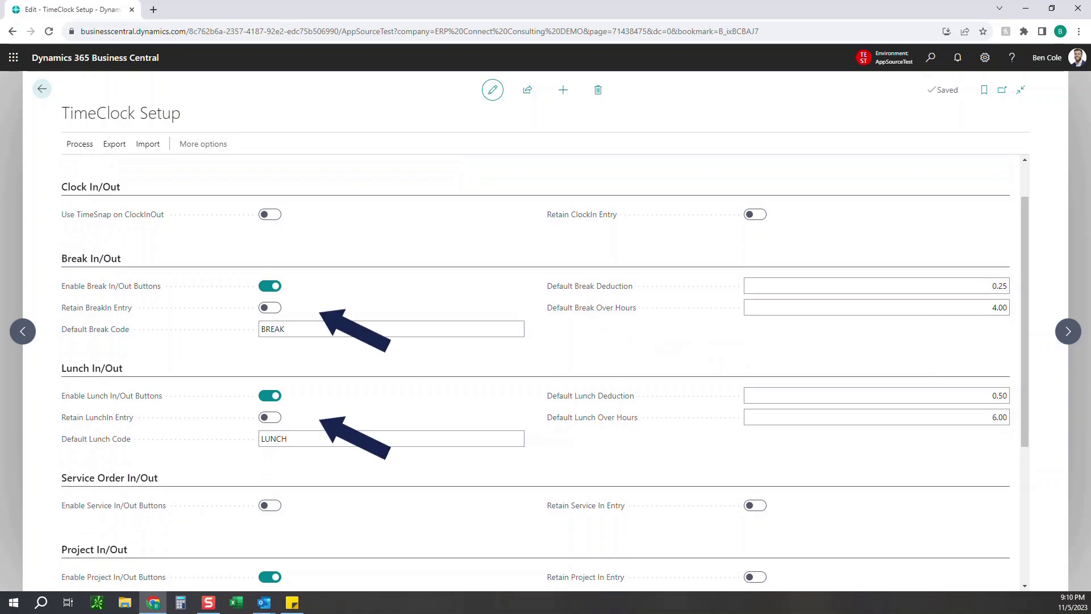
scroll(534, 341, "down", 1)
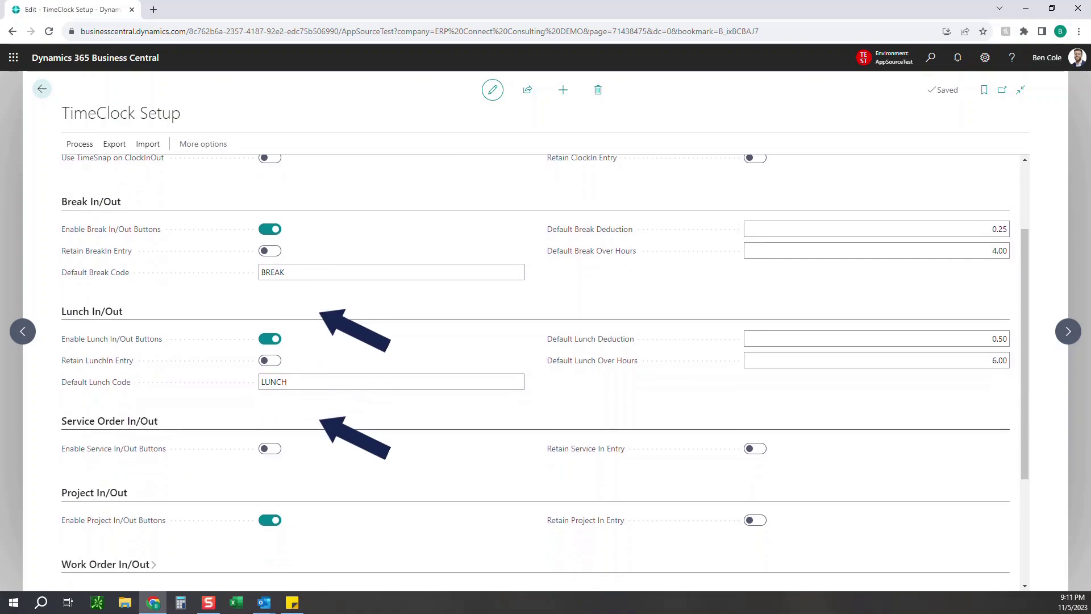
left_click(391, 273)
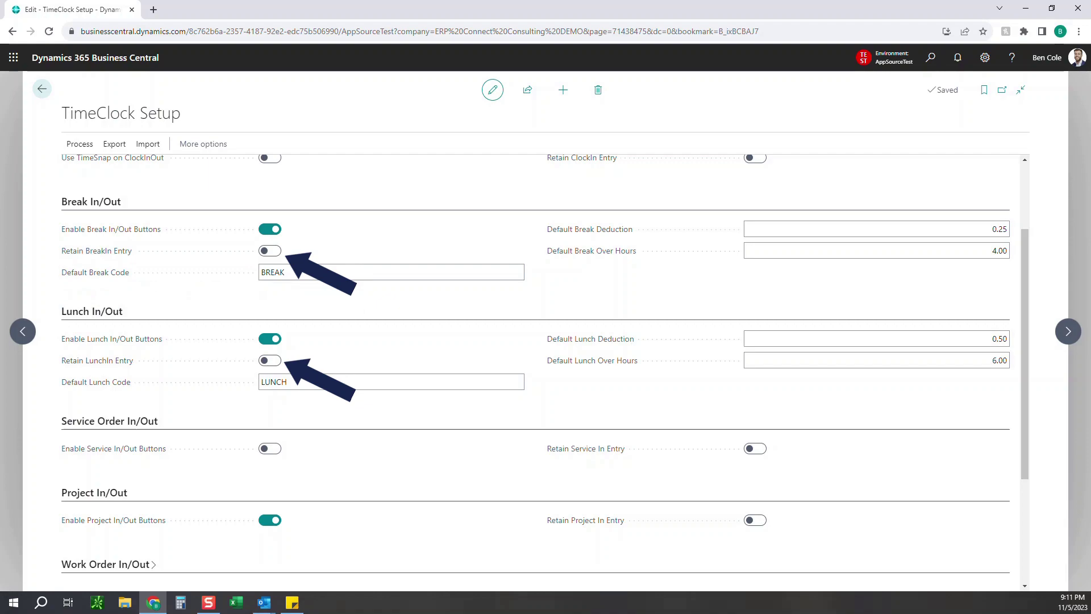
scroll(534, 369, "up", 1)
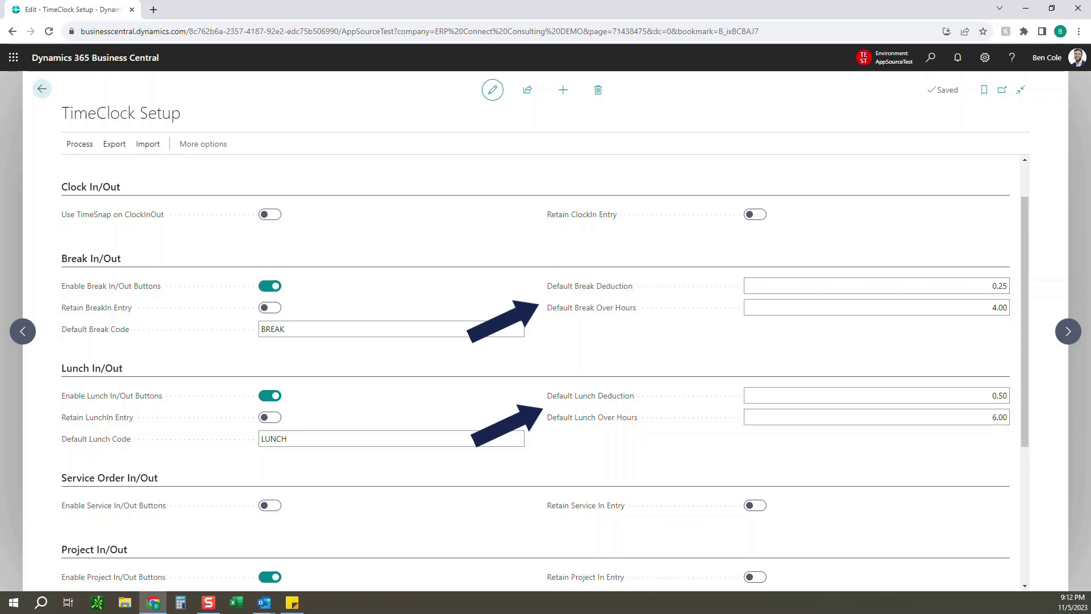
scroll(546, 376, "down", 2)
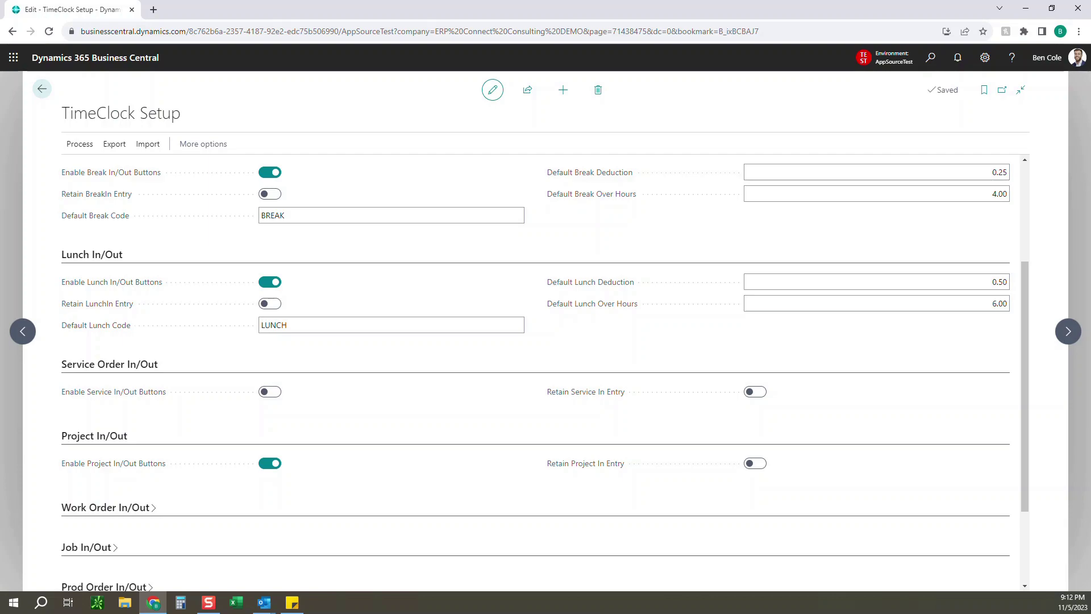
scroll(582, 271, "up", 3)
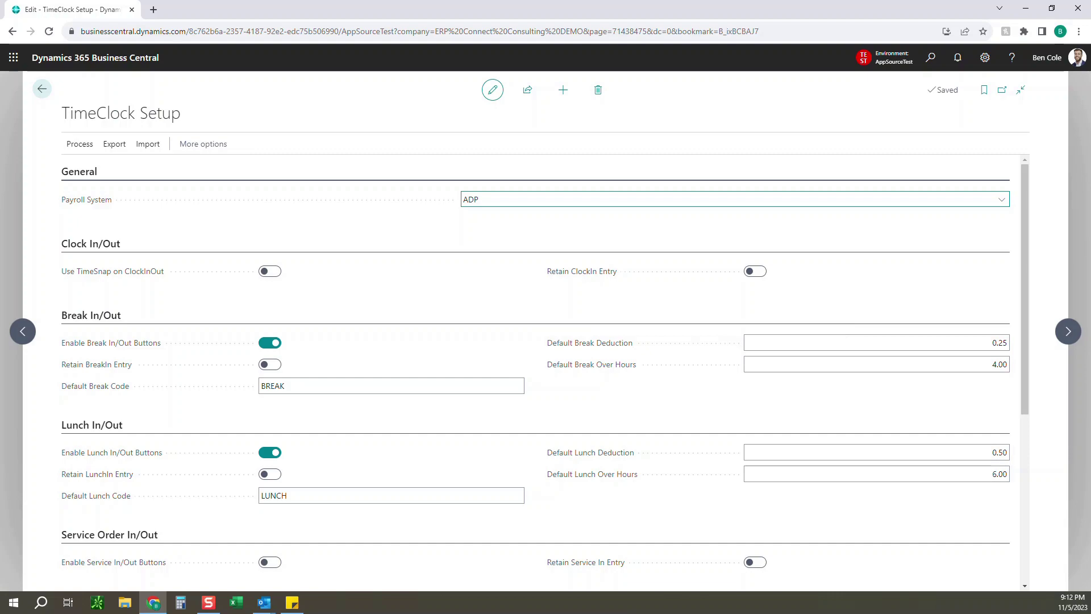
scroll(534, 370, "down", 5)
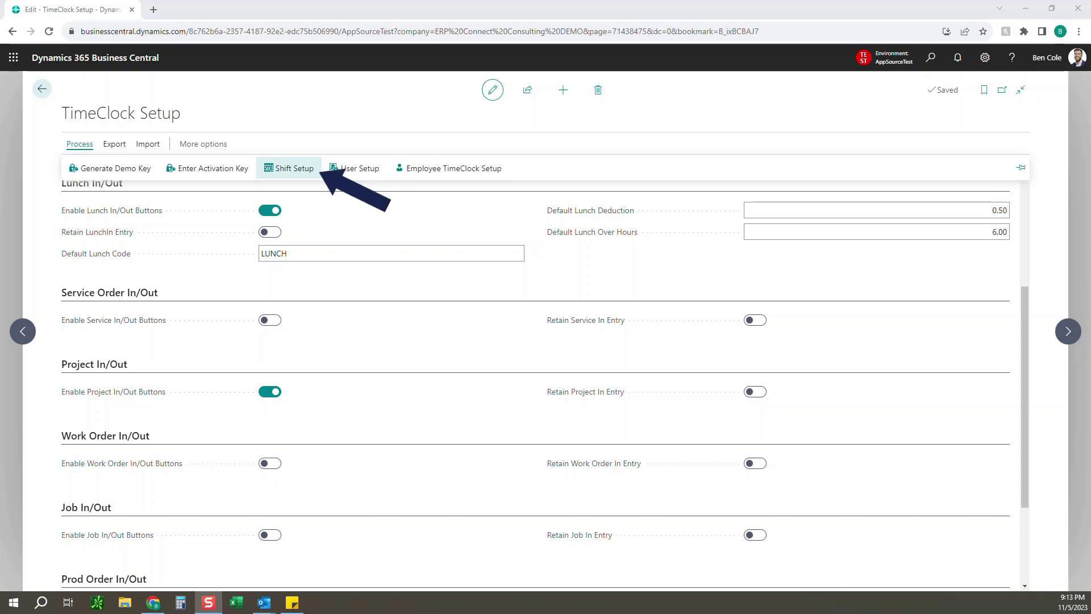
Review the TimeClock shift list, select the 9TO5 shift, and close the list.
left_click(294, 168)
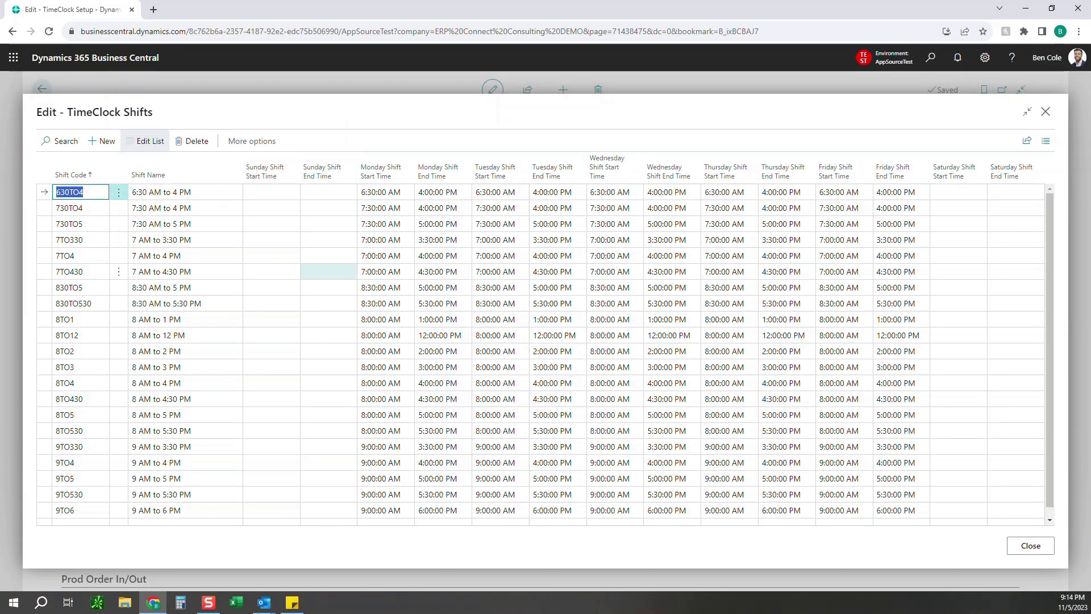
scroll(272, 367, "down", 1)
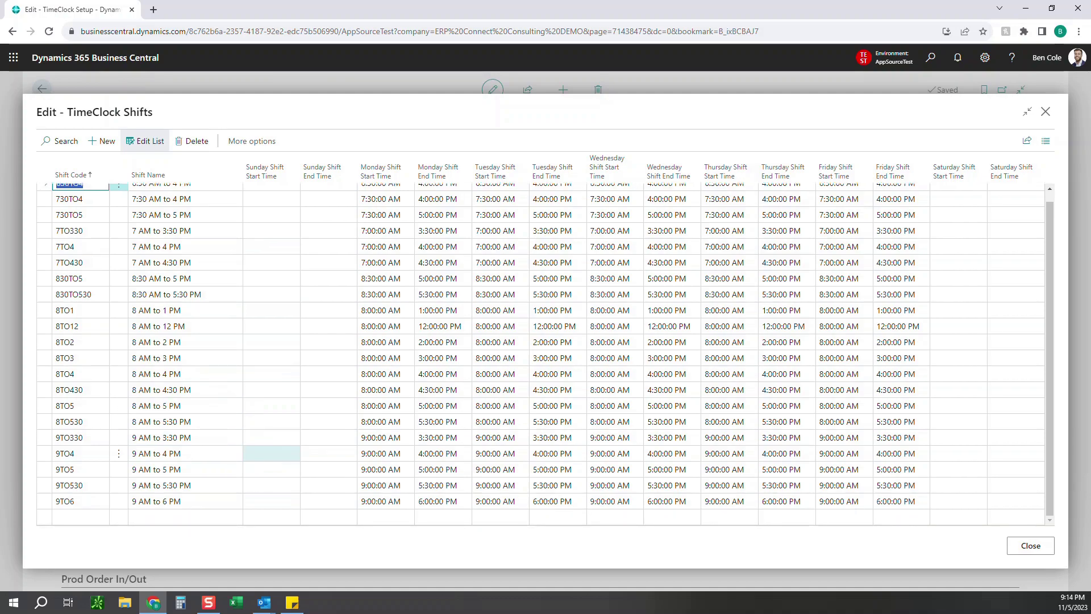
scroll(272, 453, "up", 1)
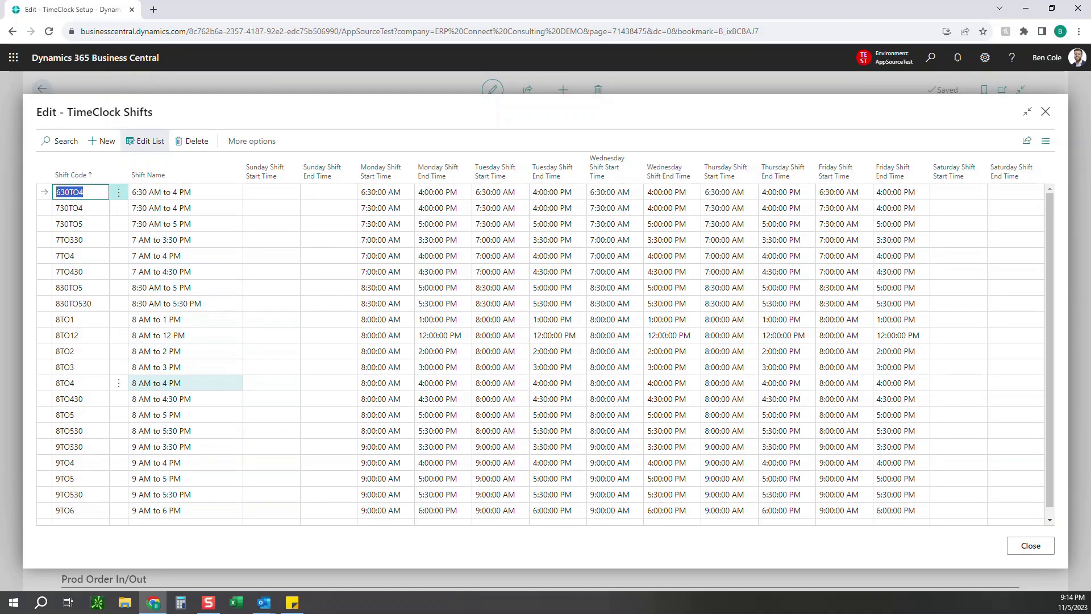
left_click(45, 479)
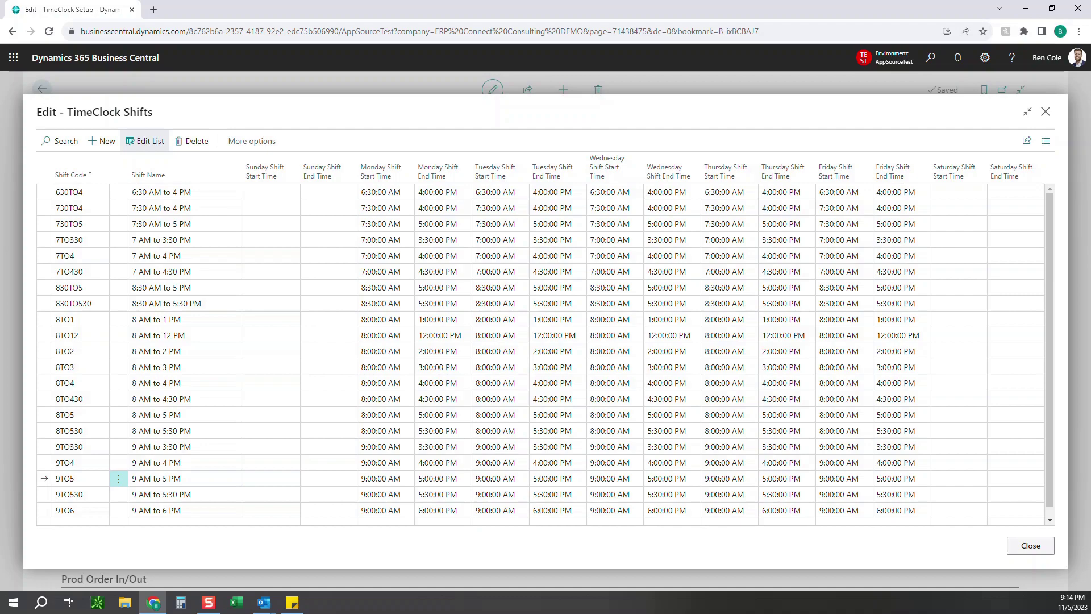
key("Escape")
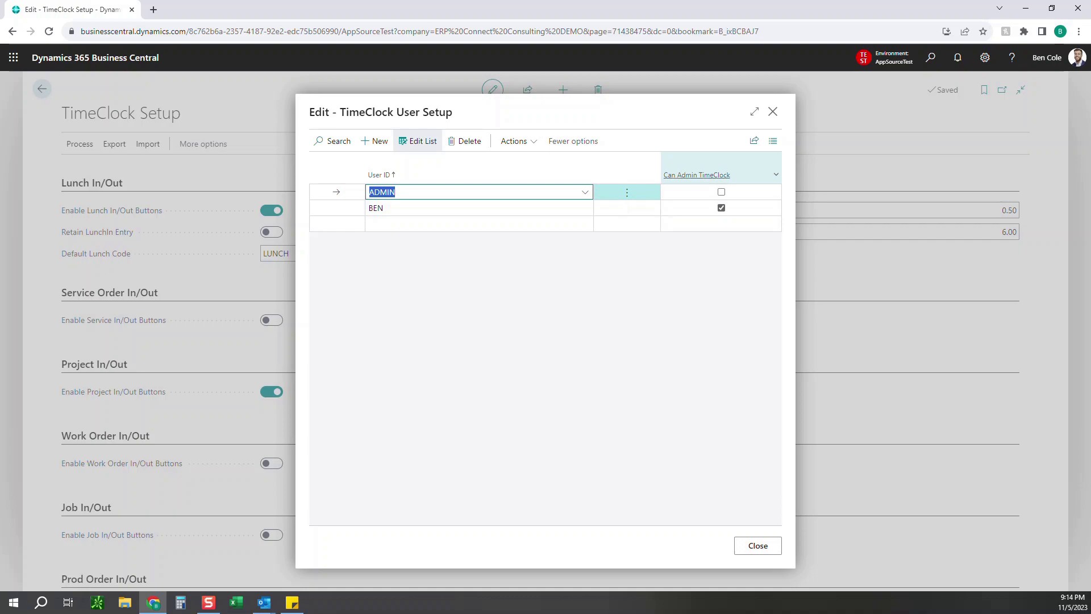
Select the second user row and close the TimeClock User Setup list.
left_click(480, 208)
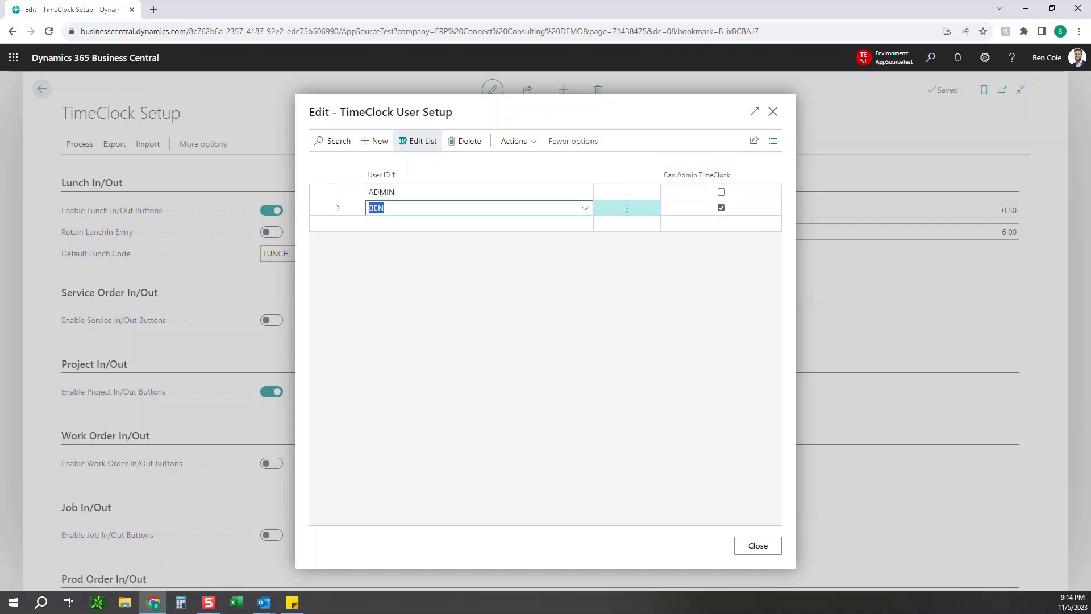
left_click(758, 545)
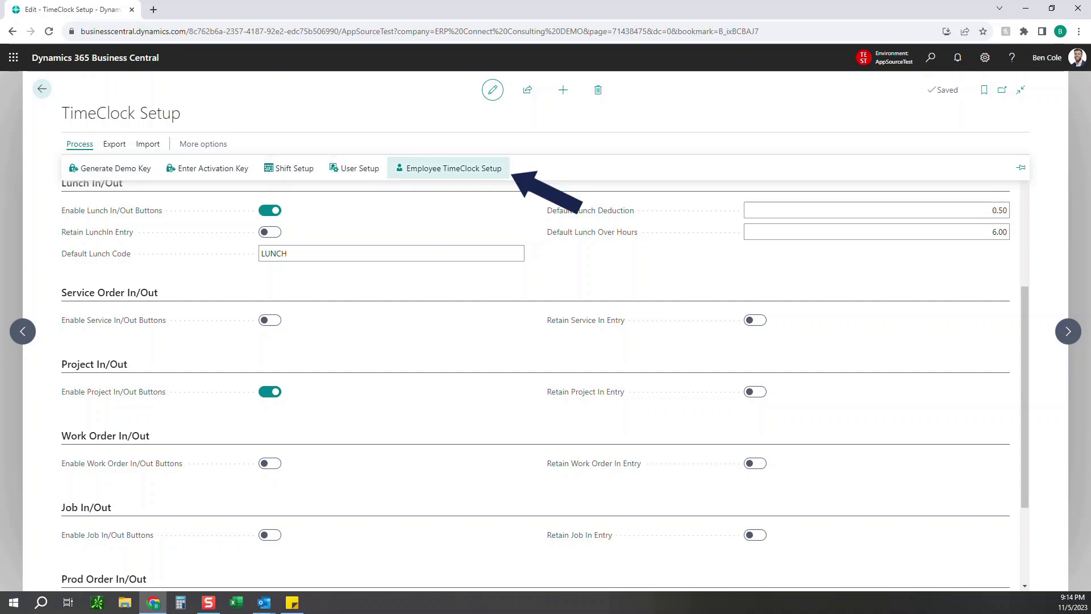
left_click(449, 168)
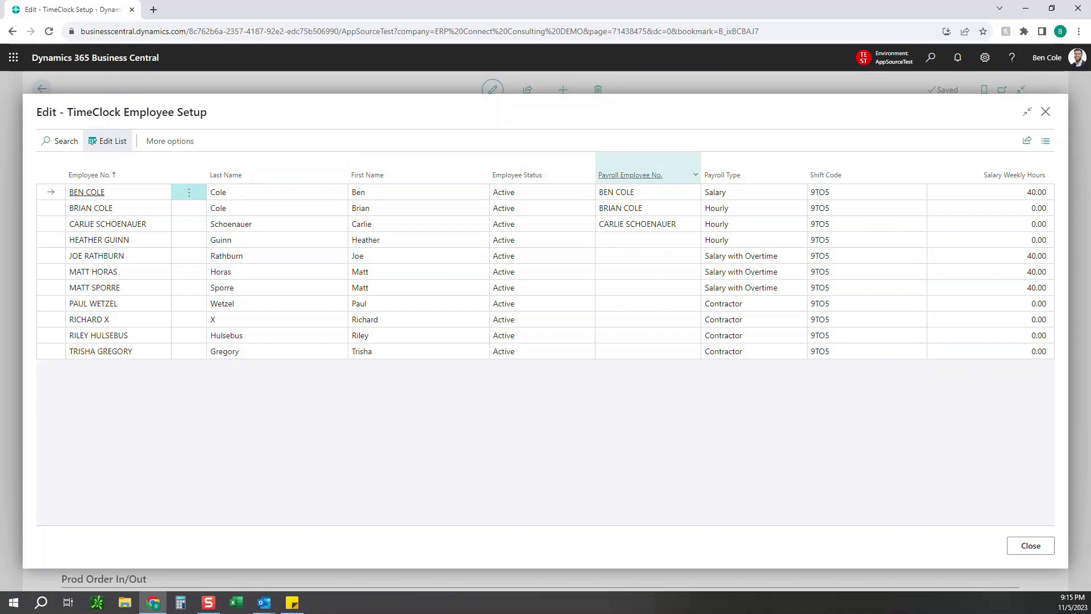
left_click(648, 192)
key("Escape")
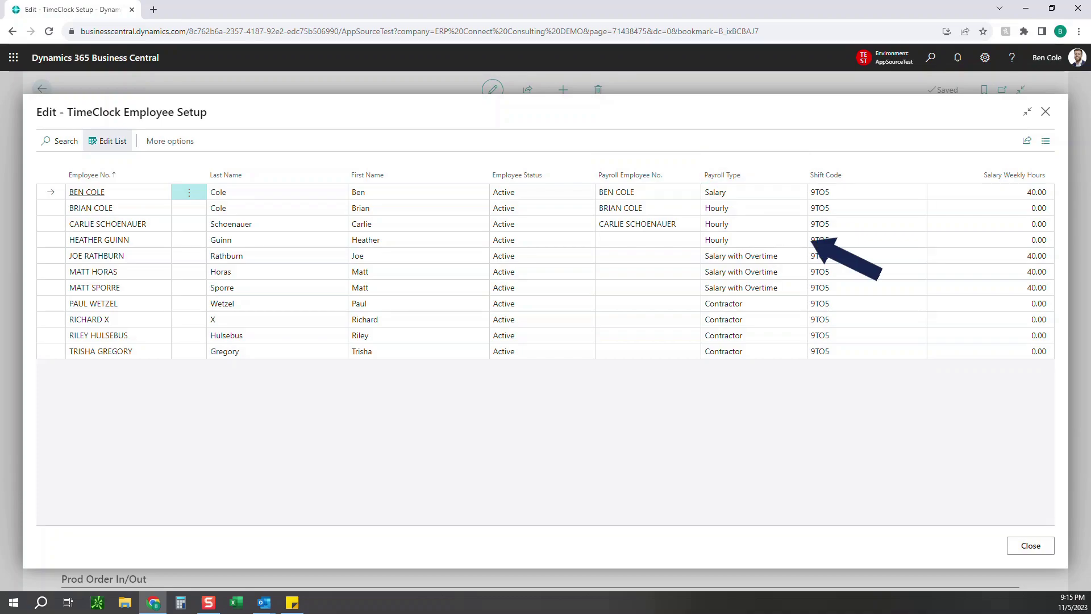
left_click(739, 193)
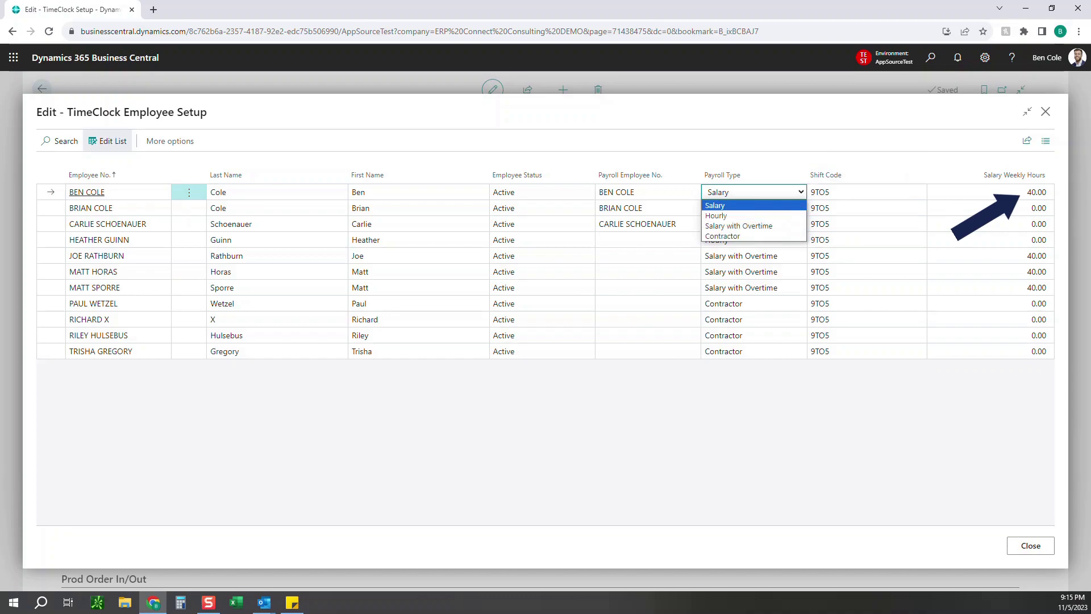
key("Return")
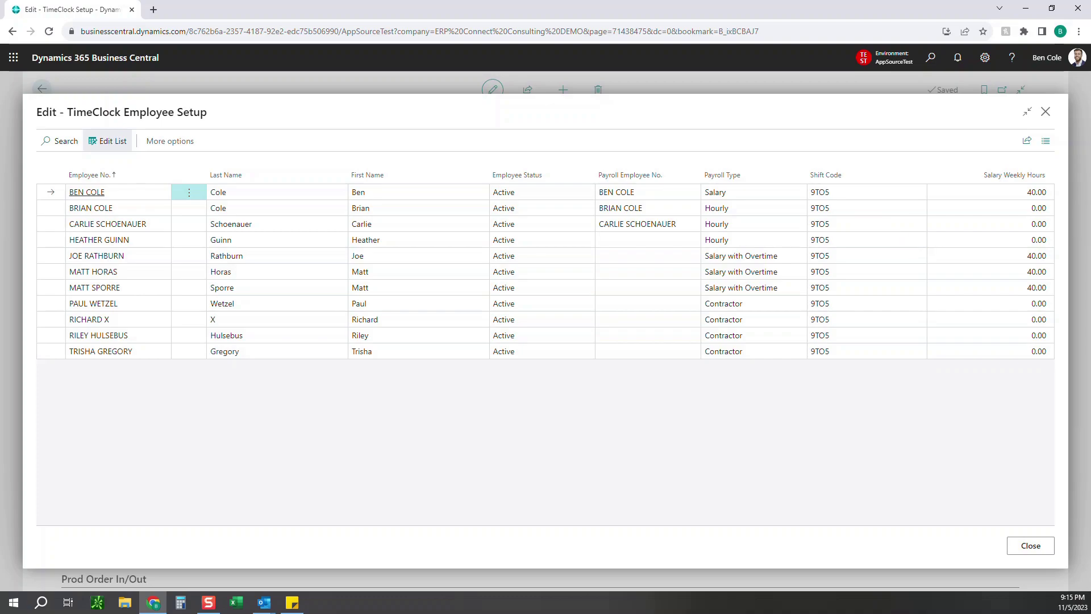
left_click(1012, 545)
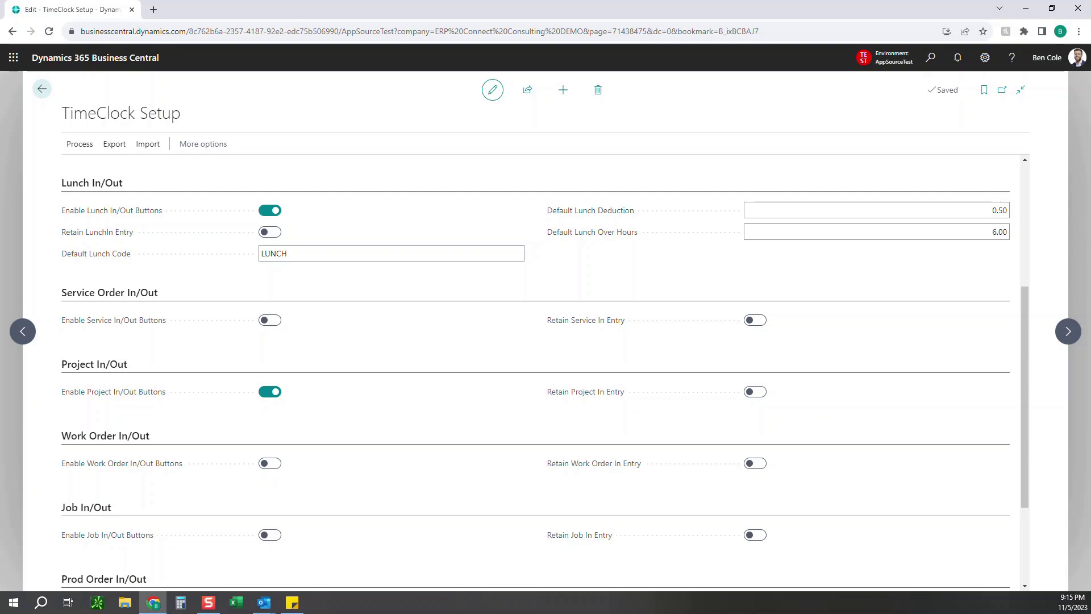
Search 'TCK' in Tell me and open the TimeClock (TCK) page.
key("shift+F10")
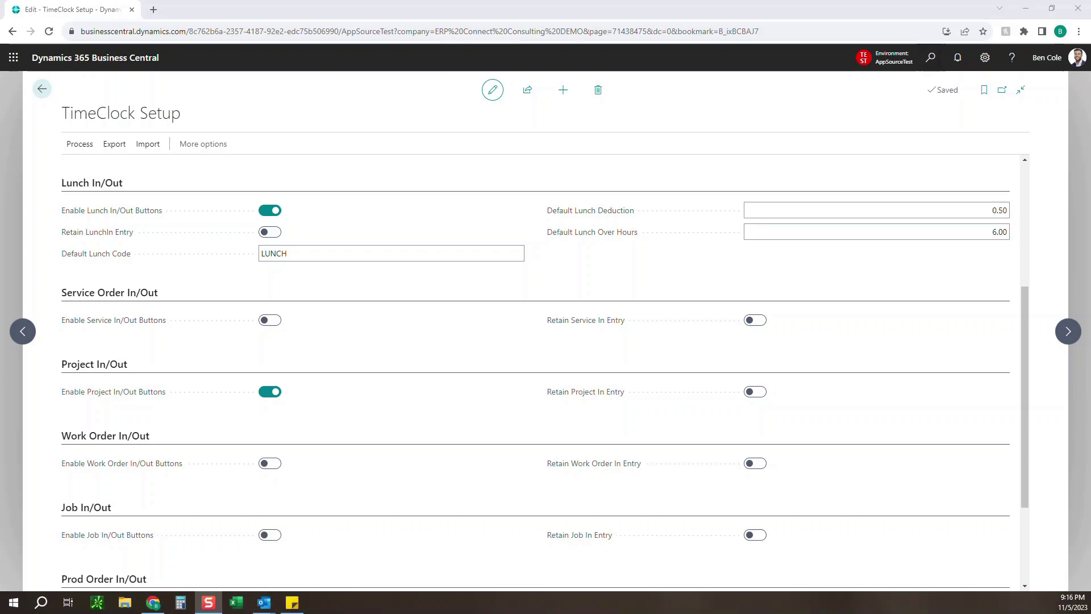
key("alt+q")
type("TCK")
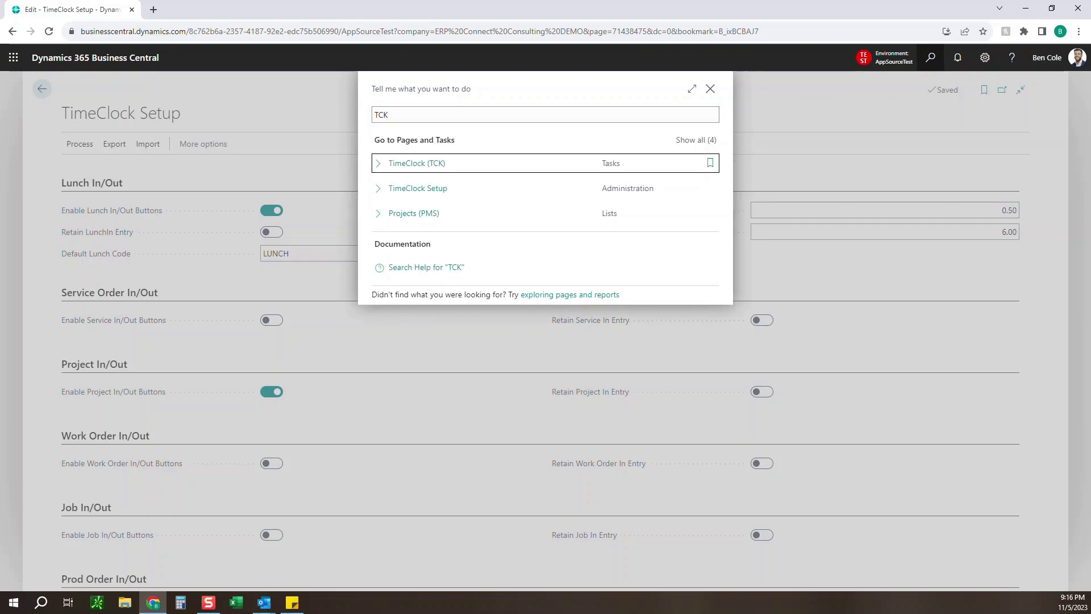
key("Return")
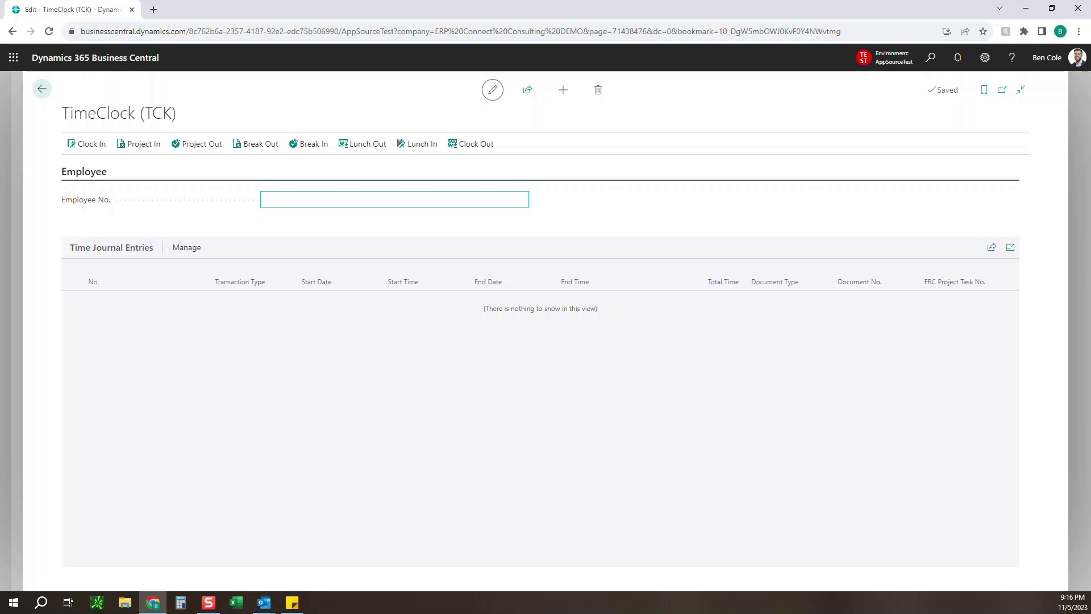
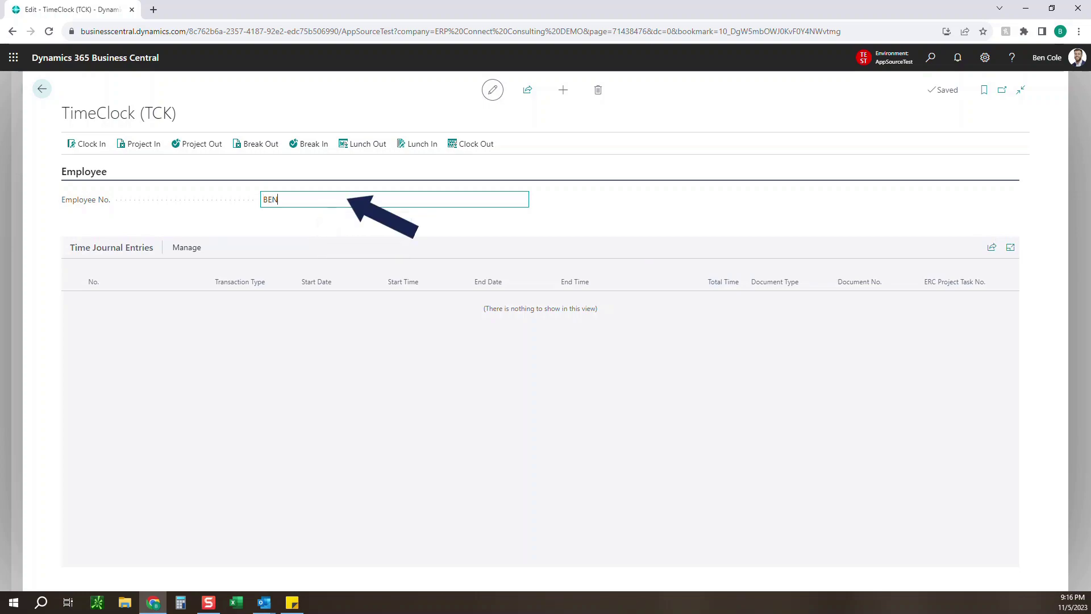
Enter the employee's identifier in Employee No. to load their time journal entries.
key("Return")
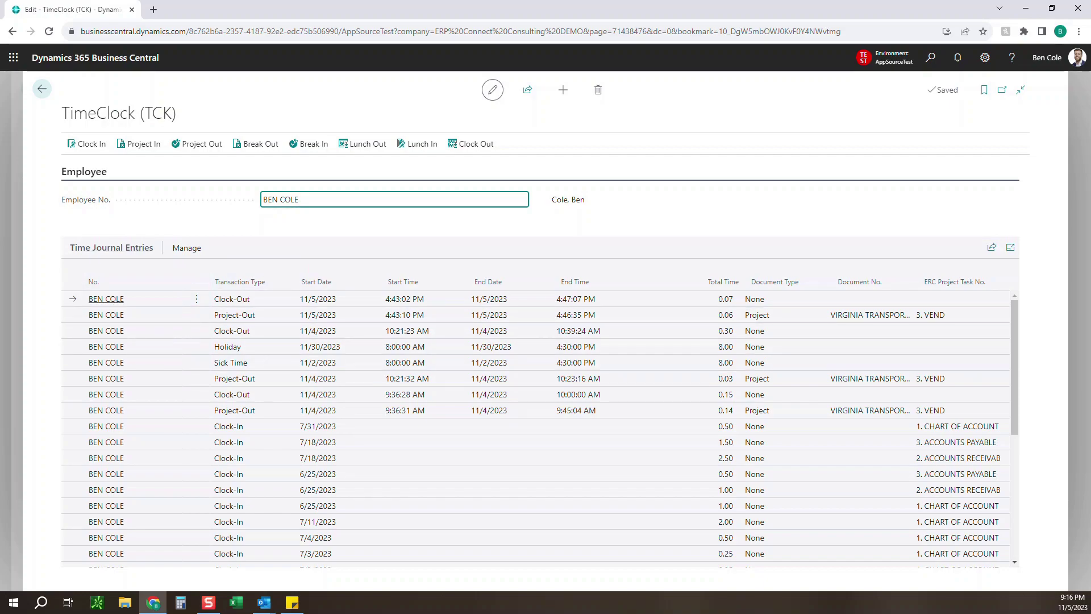
Clock the employee in for 11/5/2023 and dismiss the day-started confirmation.
left_click(88, 144)
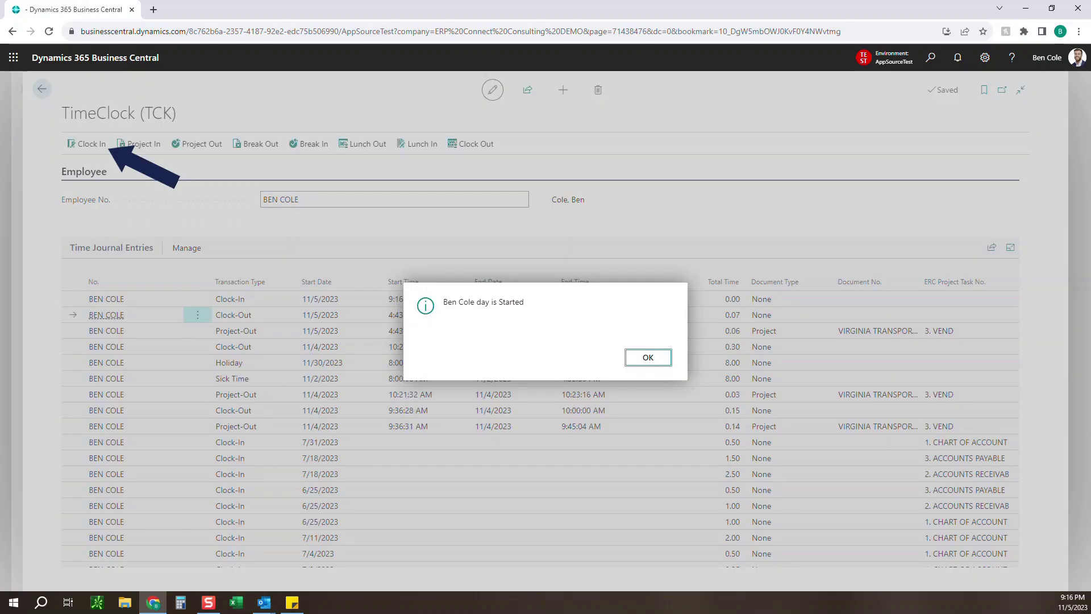
left_click_drag(449, 302, 524, 302)
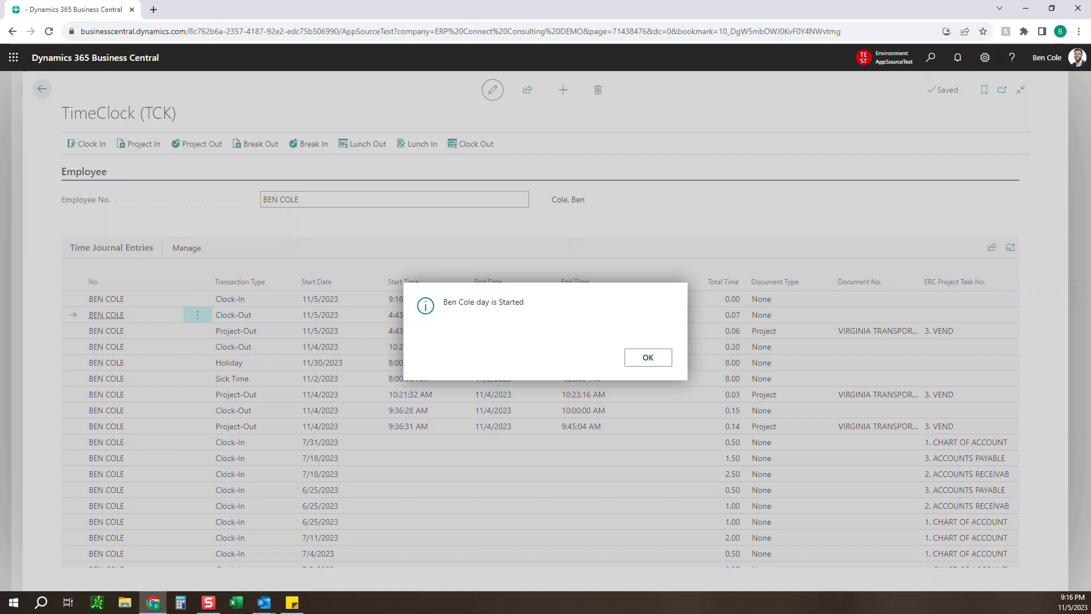
left_click(648, 358)
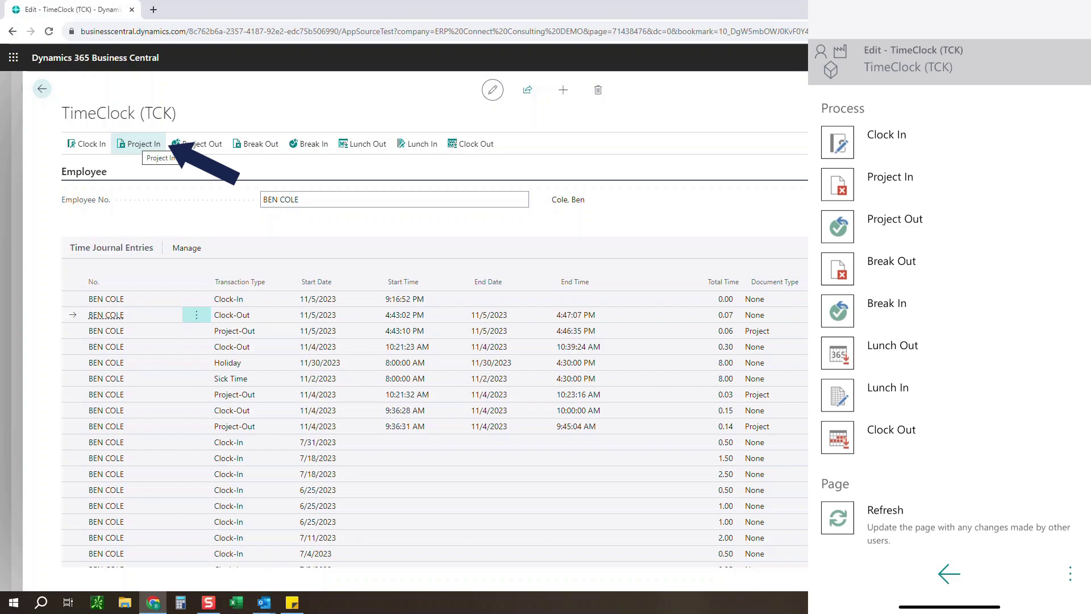
Log the employee into project VIRGINIA TRANSPORTAT, task 3. VEND, via Project In.
left_click(143, 143)
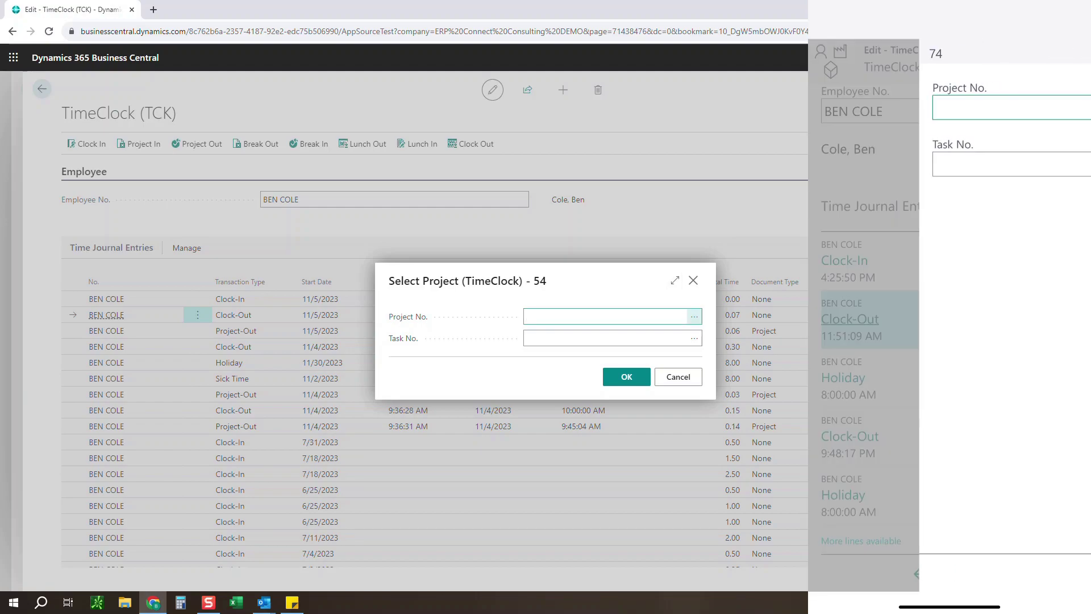
key("alt+Down")
key("Down")
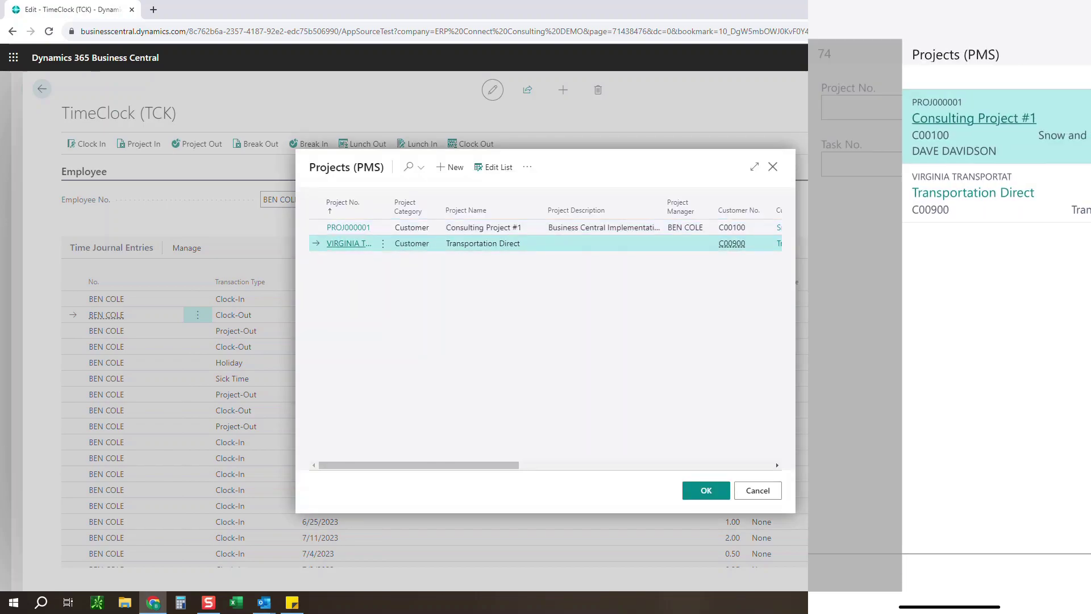
key("Return")
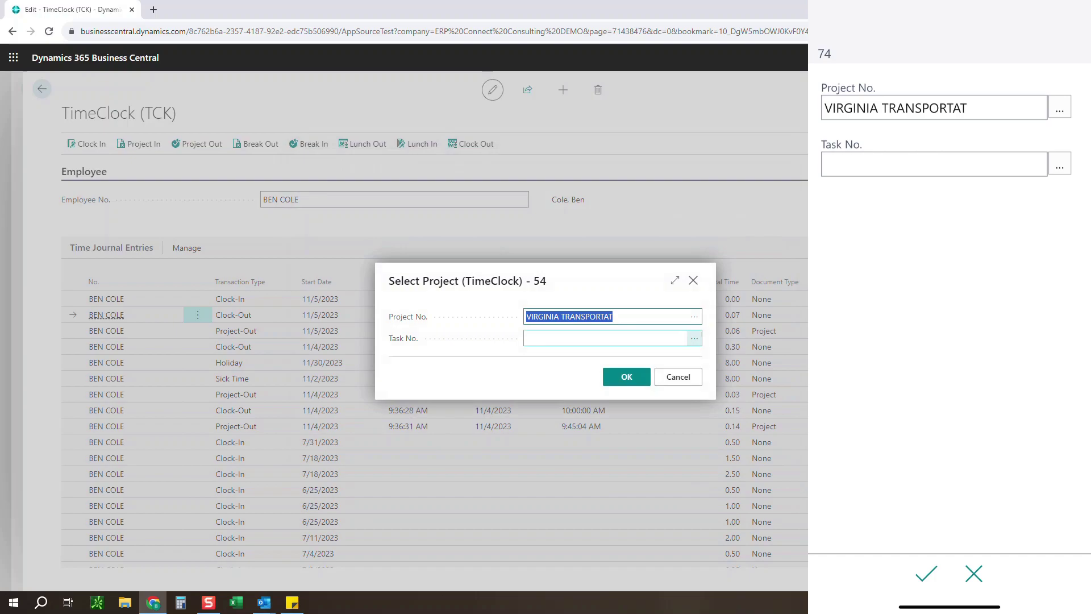
key("Tab")
key("alt+Down")
left_click(81, 204)
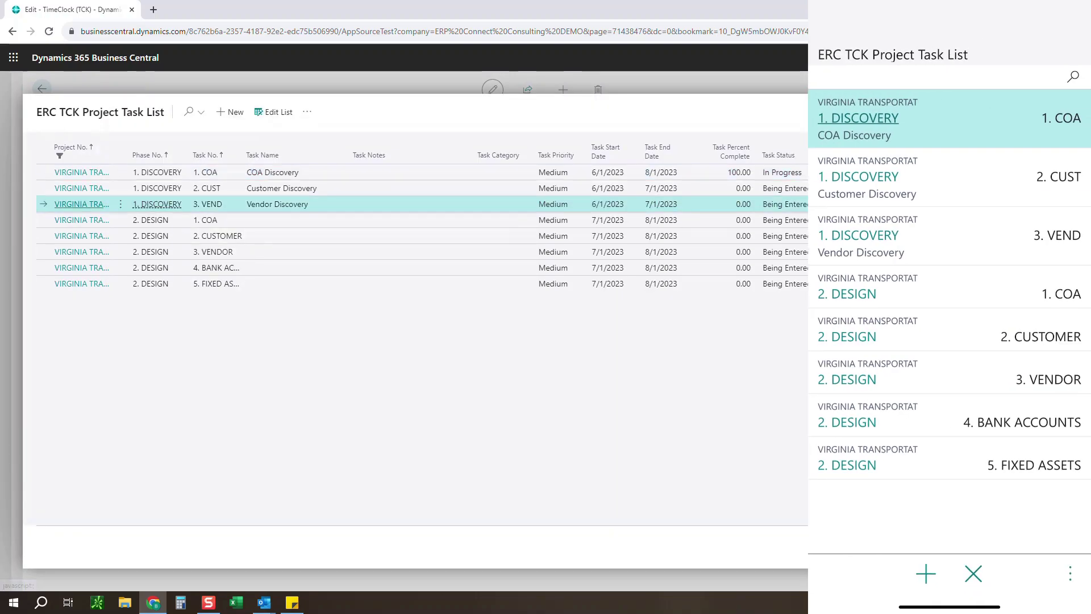
key("Return")
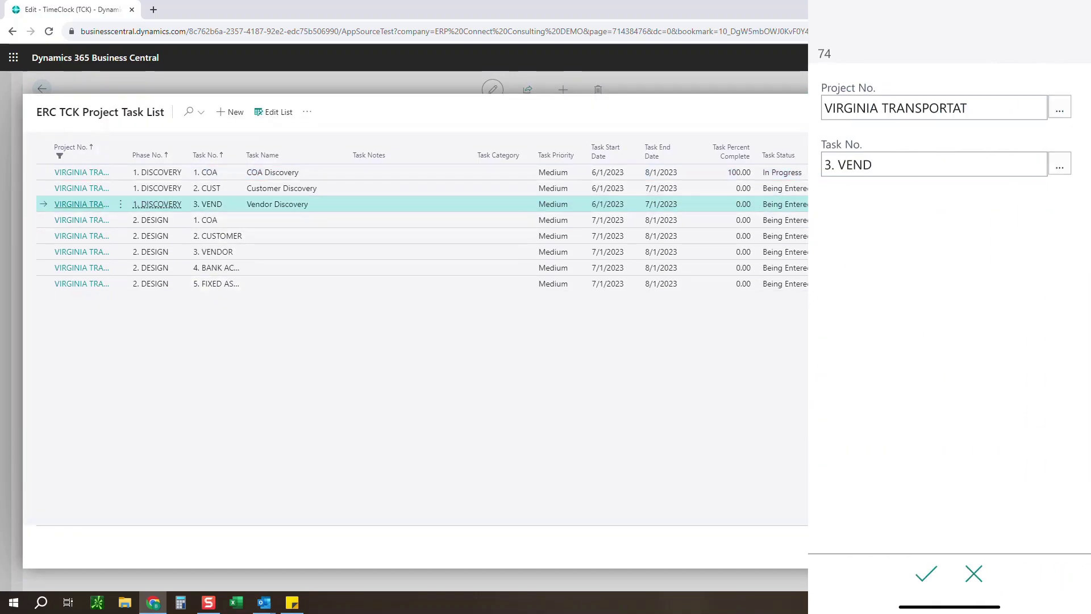
key("Return")
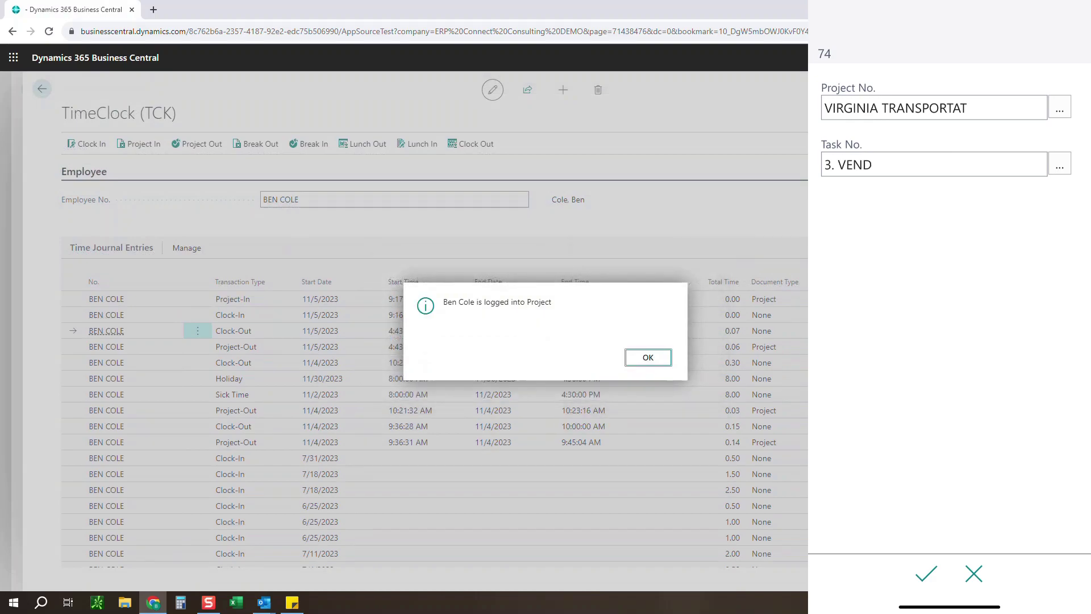
Dismiss the project-login message and review the new Clock-In and Project-In entries.
left_click_drag(452, 302, 552, 301)
left_click(648, 357)
key("Return")
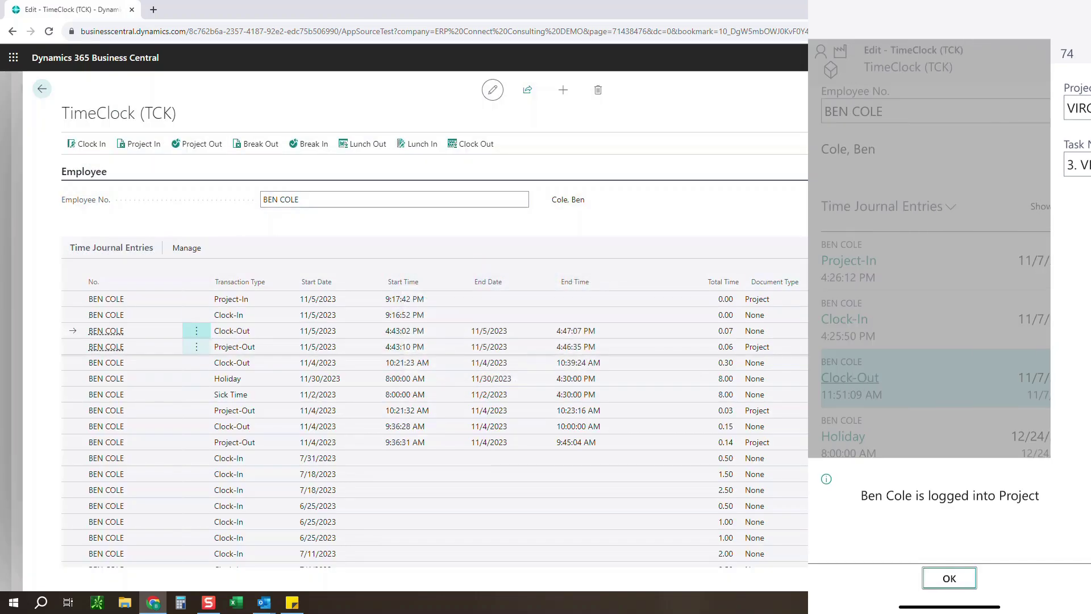
left_click(197, 315)
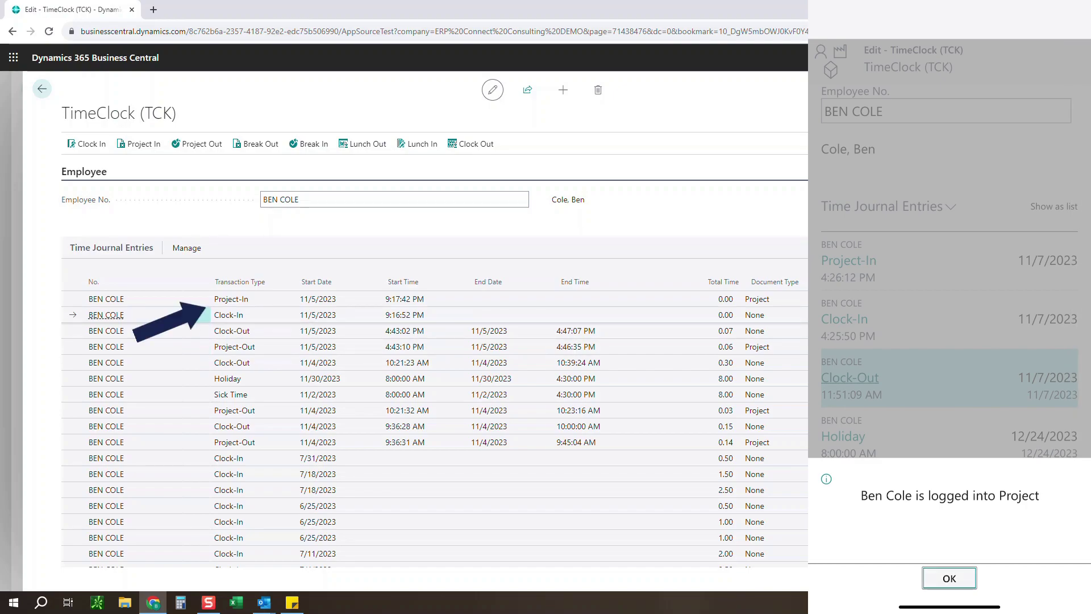
left_click(196, 299)
key("Return")
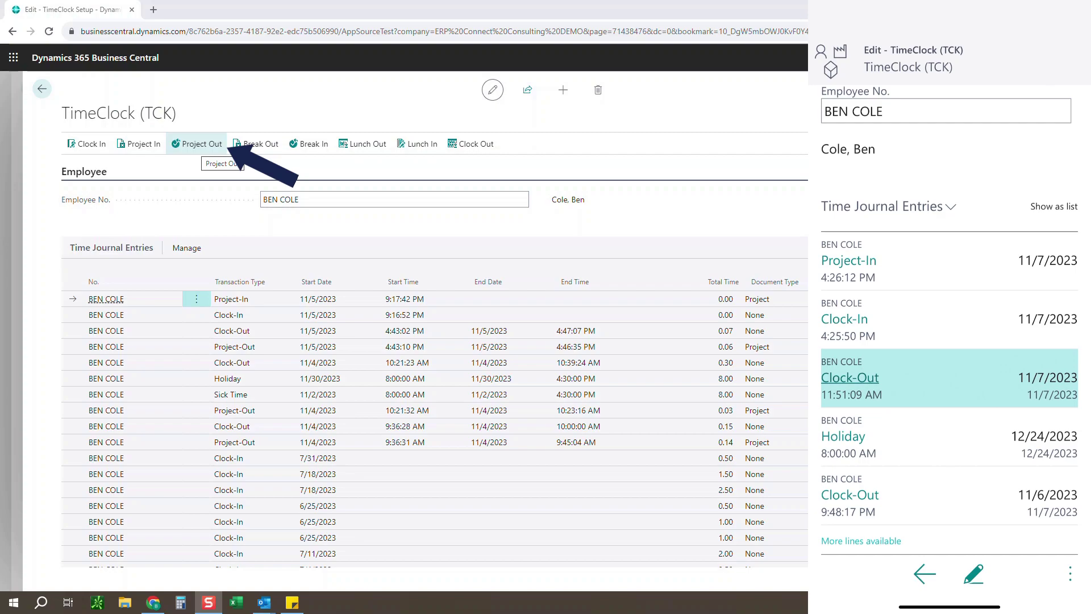
Project Out with description 'Worked on vendor discovery with client', marked Billable.
left_click(199, 144)
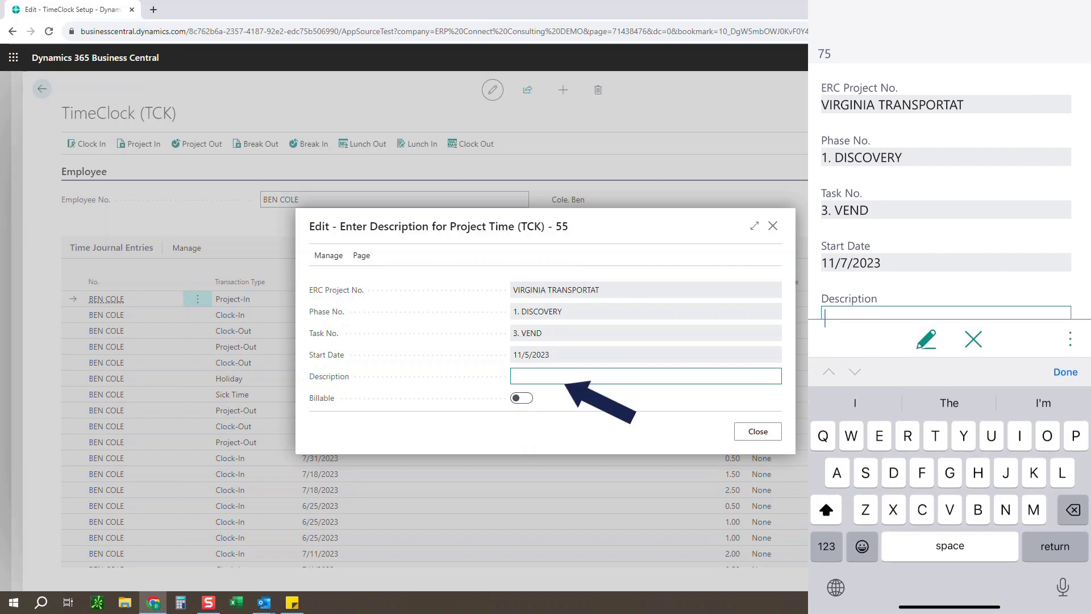
type("W")
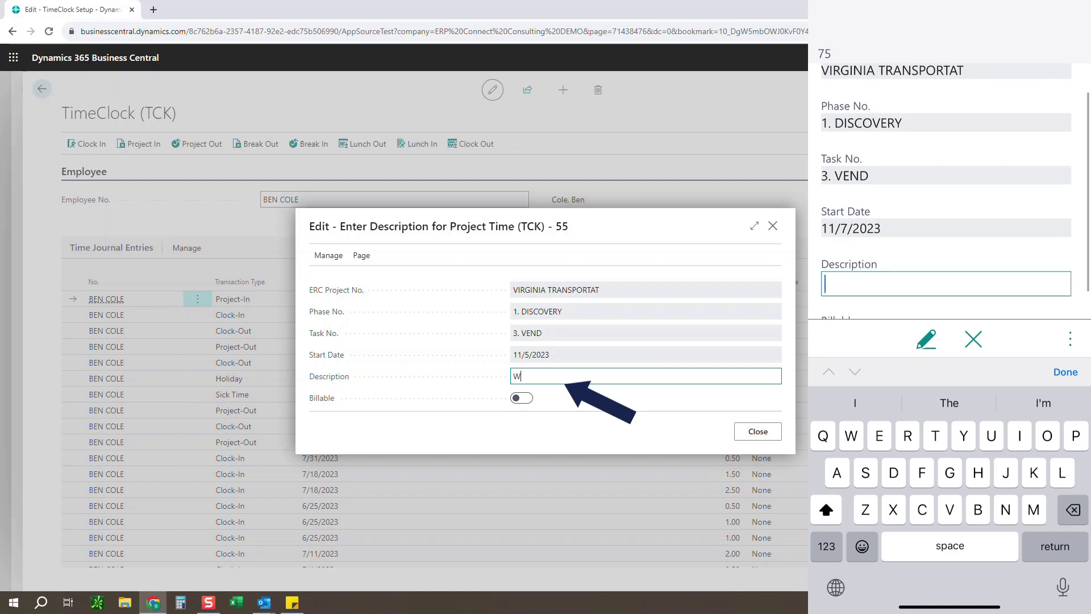
type("orked on vendor discov")
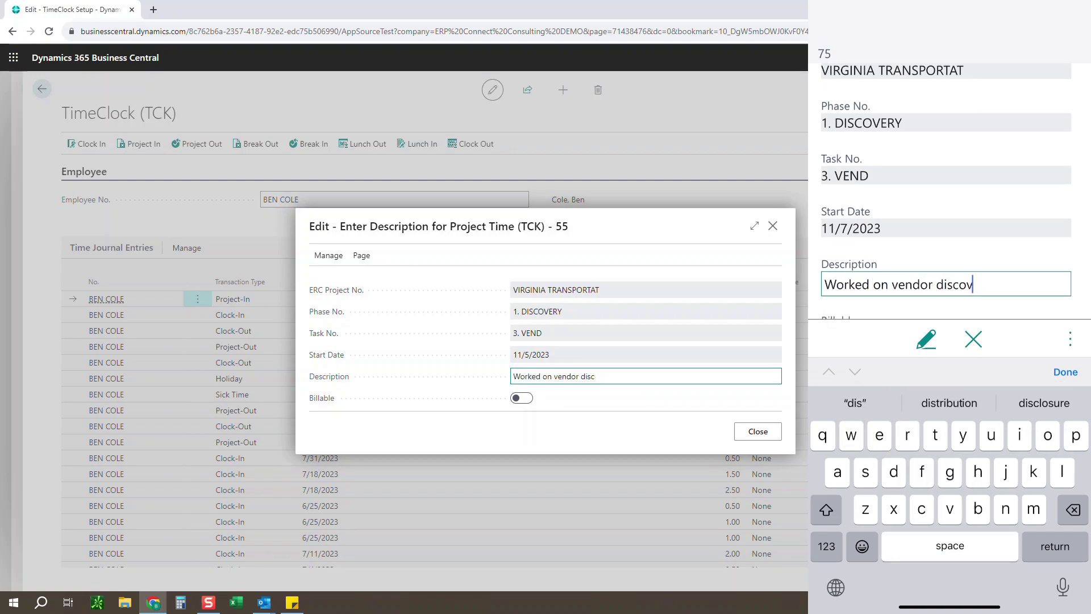
type("ery with client")
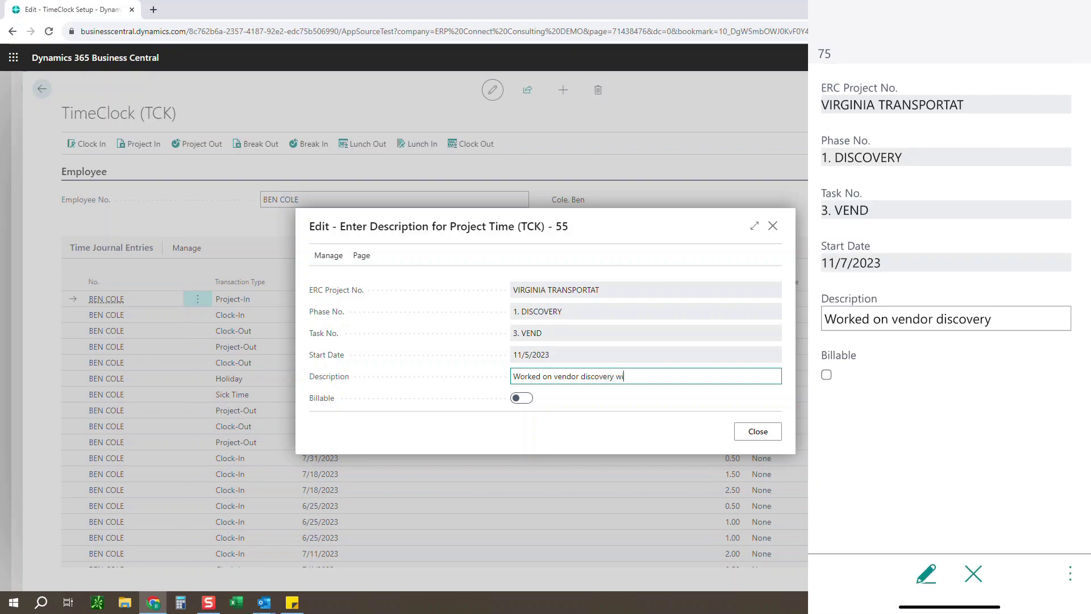
left_click(522, 398)
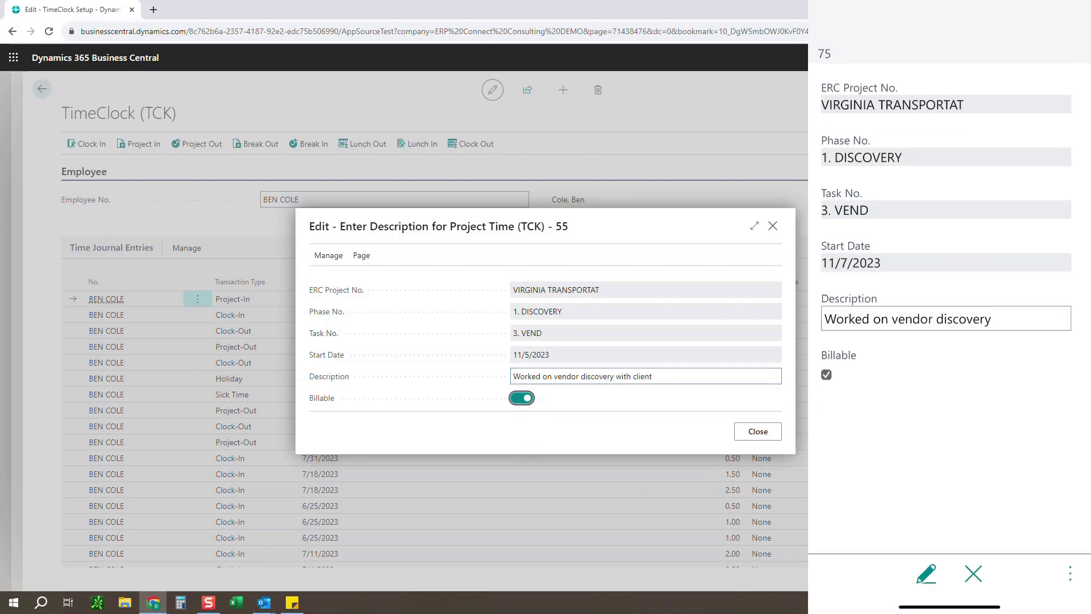
left_click(758, 431)
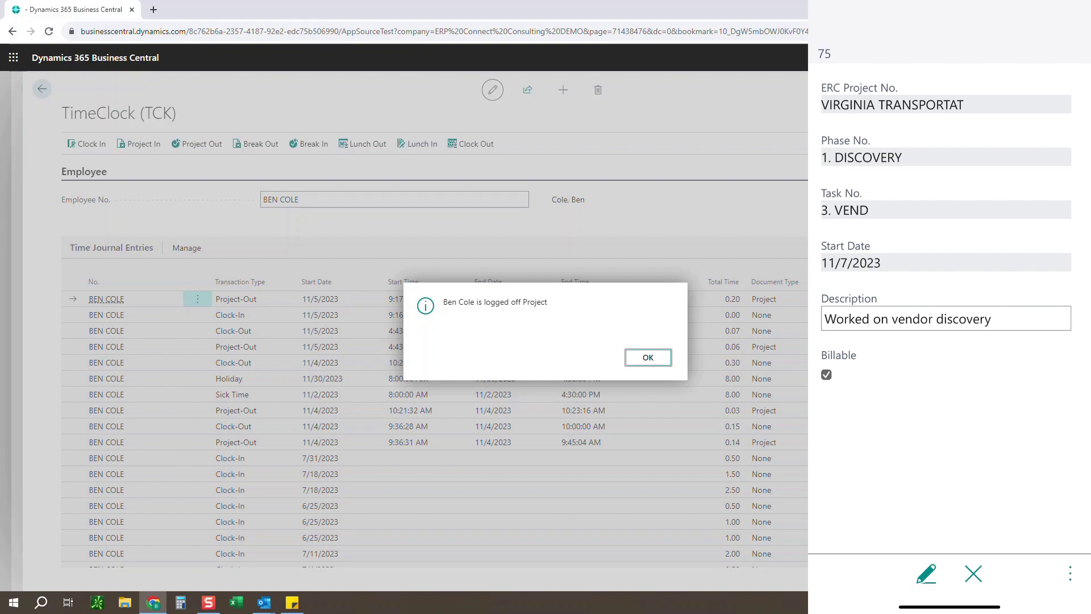
left_click_drag(443, 302, 547, 302)
left_click(648, 357)
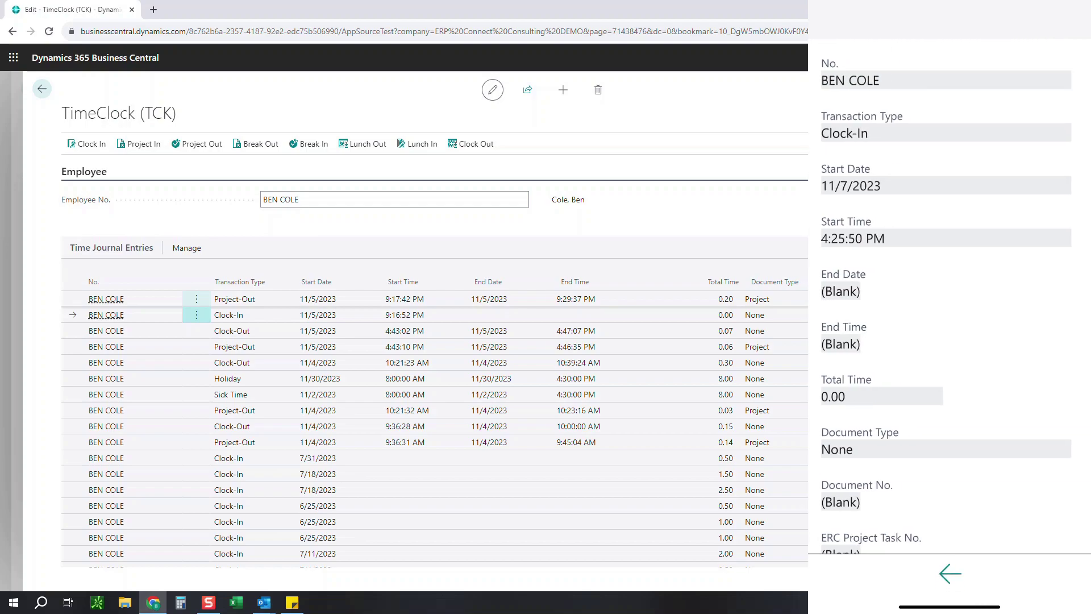
Inspect the top Project-Out entry: start 9:17:42 PM, end 9:29:37 PM, total 0.20 hours.
left_click(106, 299)
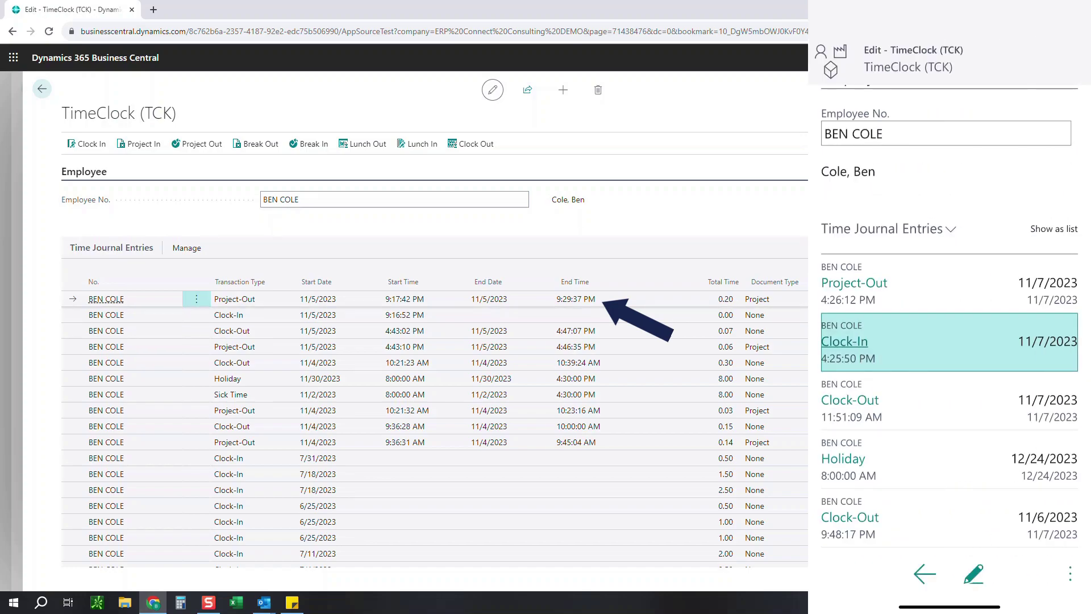
left_click(405, 299)
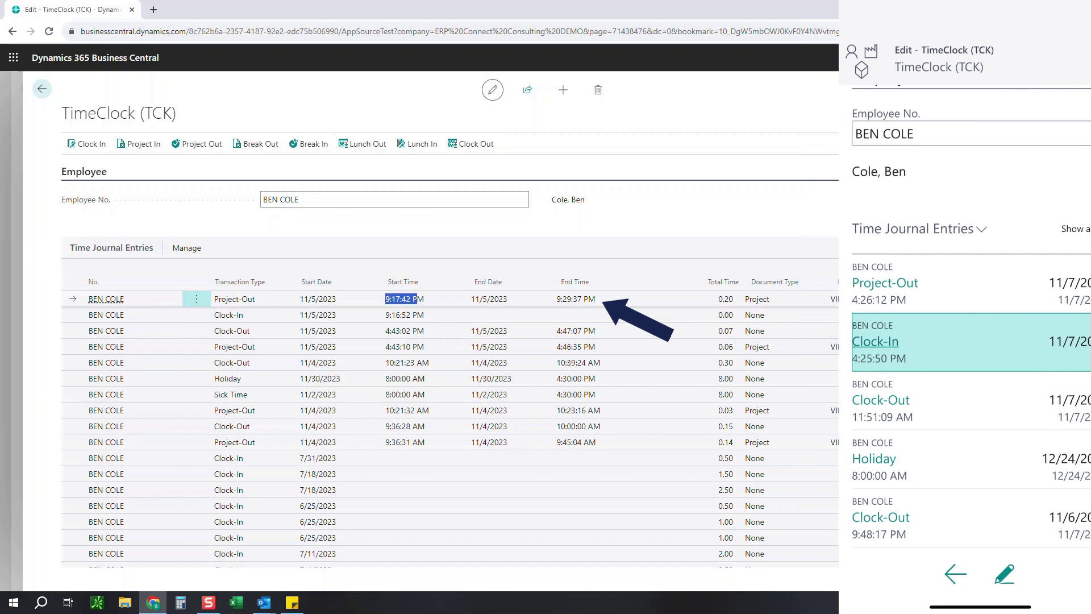
left_click(576, 299)
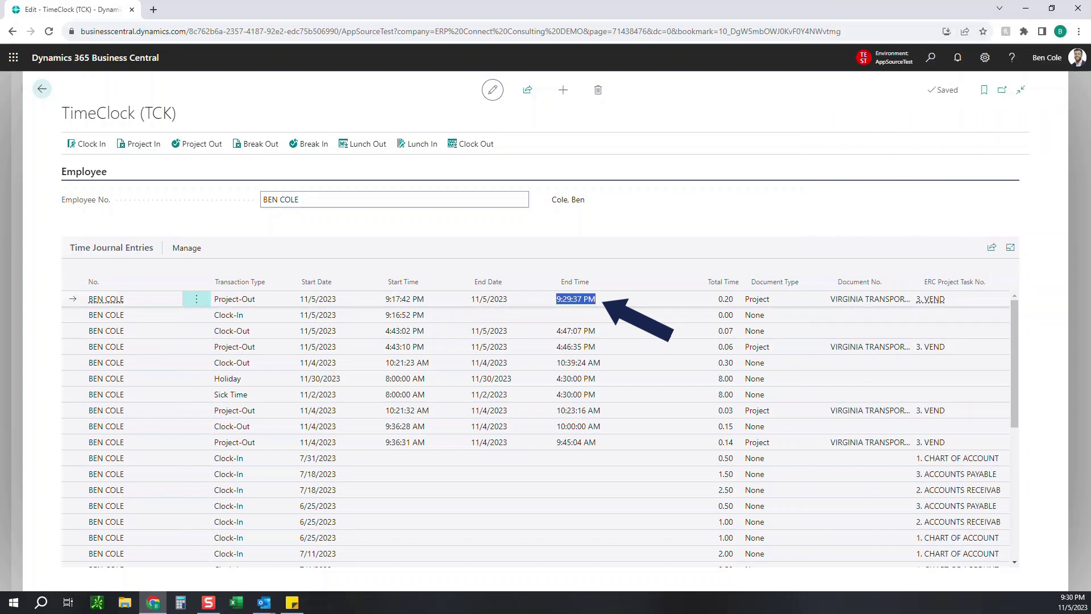
left_click(726, 299)
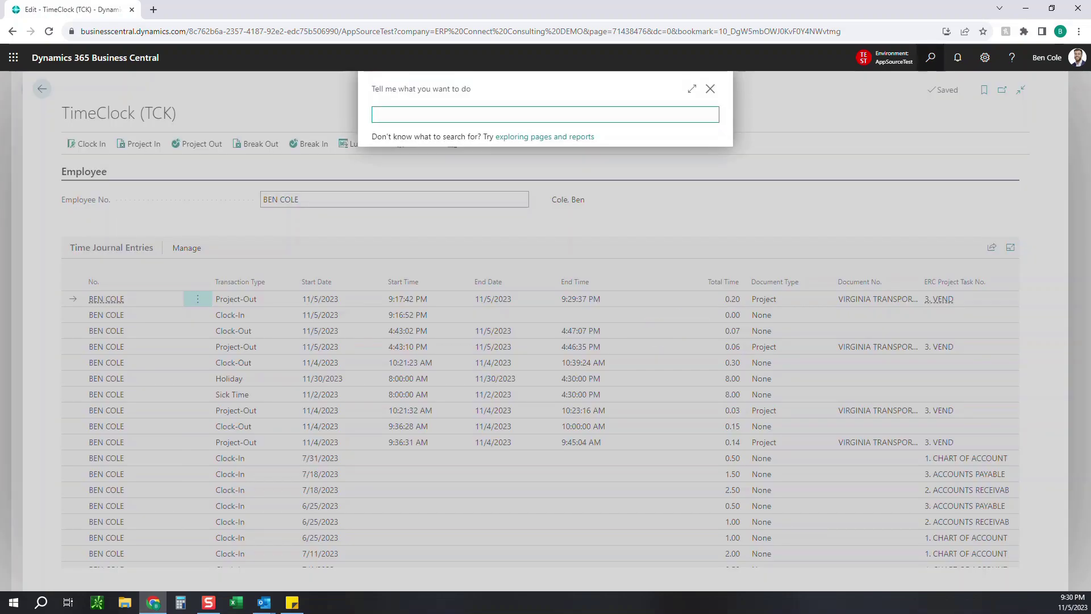
Search 'PMS', open the Projects list, select the Transportation Direct project, then close it.
type("PMS")
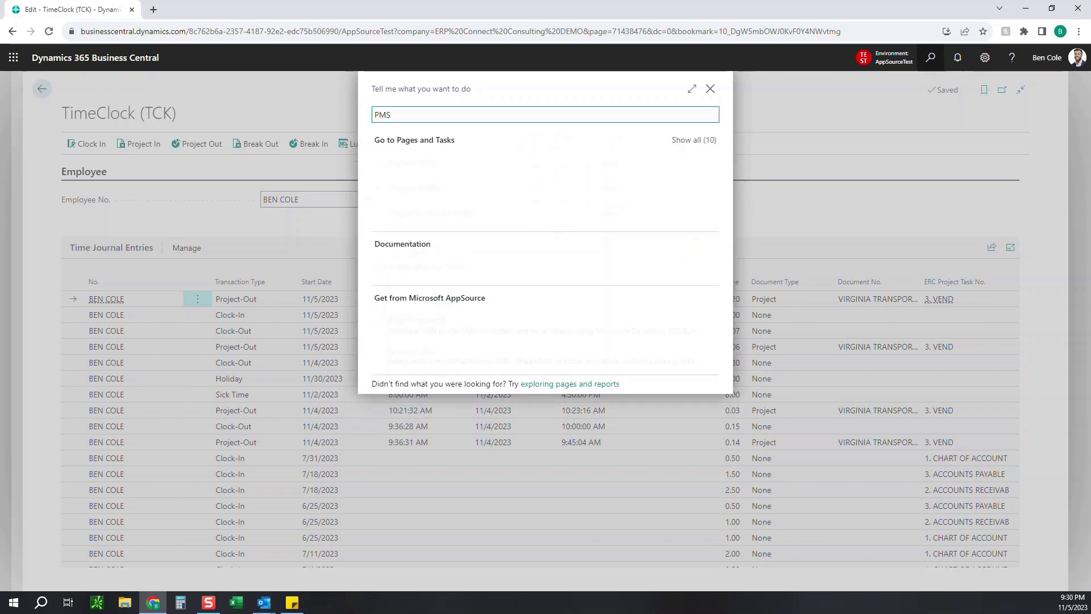
key("Down")
key("Down")
key("Return")
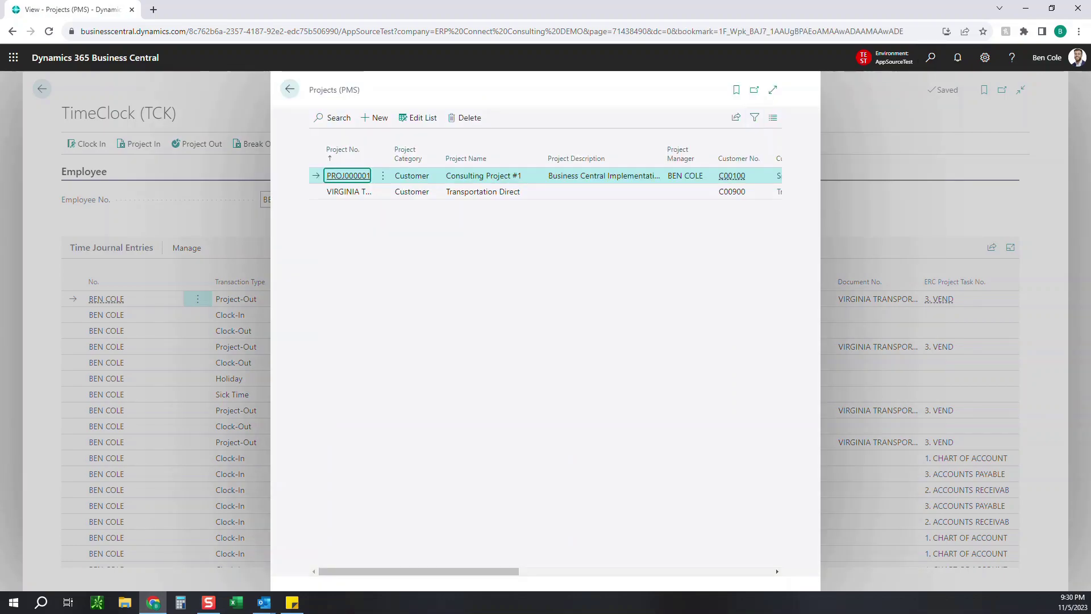
left_click(349, 191)
key("Escape")
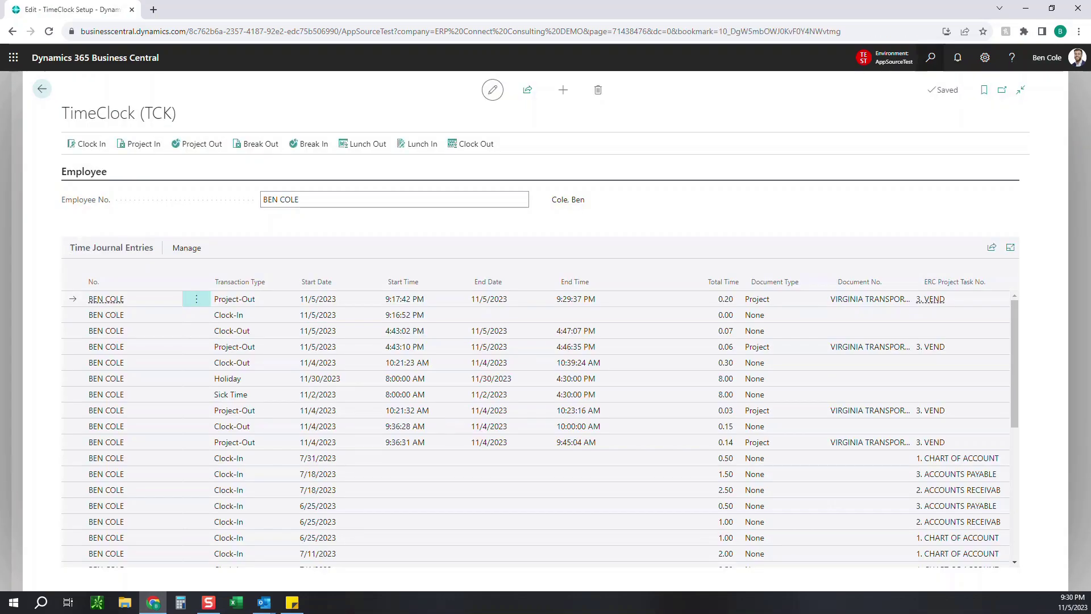
Reopen Projects (PMS), open the VIRGINIA TRANSPORTAT card, and show its Time Journals.
key("alt+q")
type("PMS")
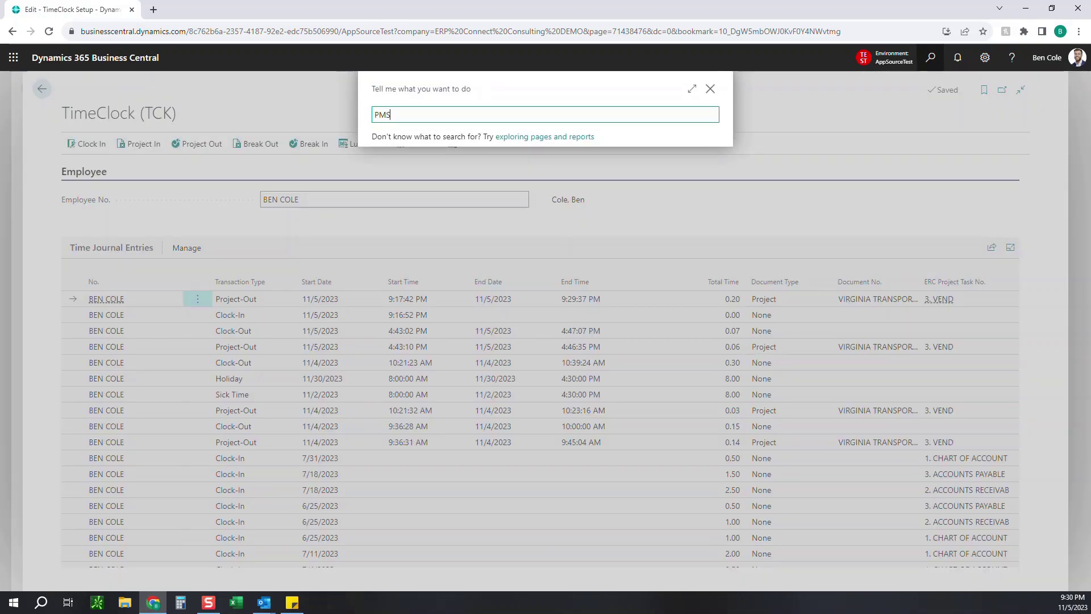
key("Return")
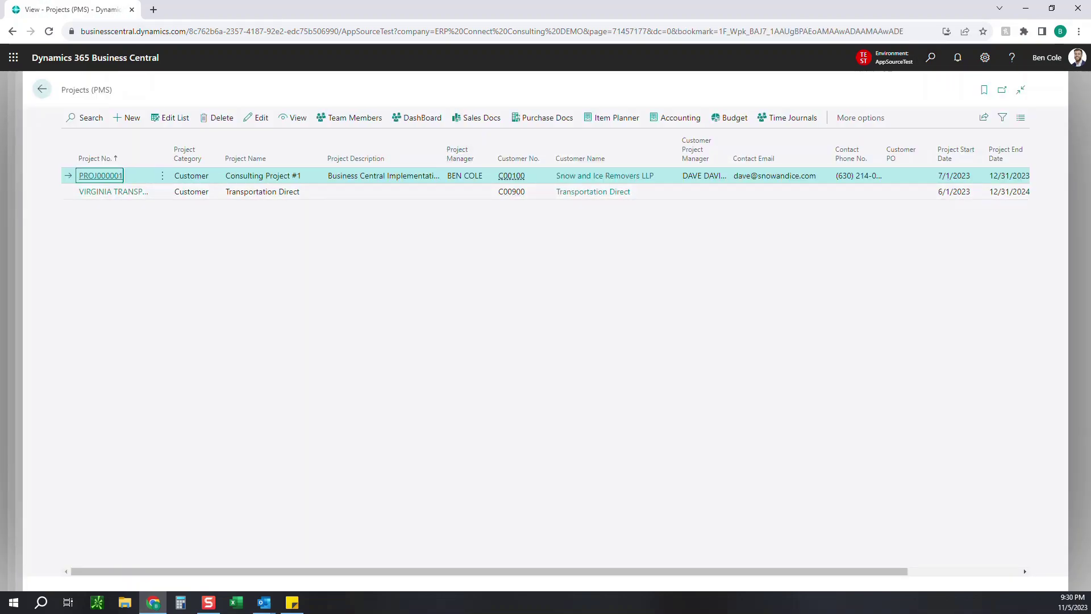
left_click(113, 191)
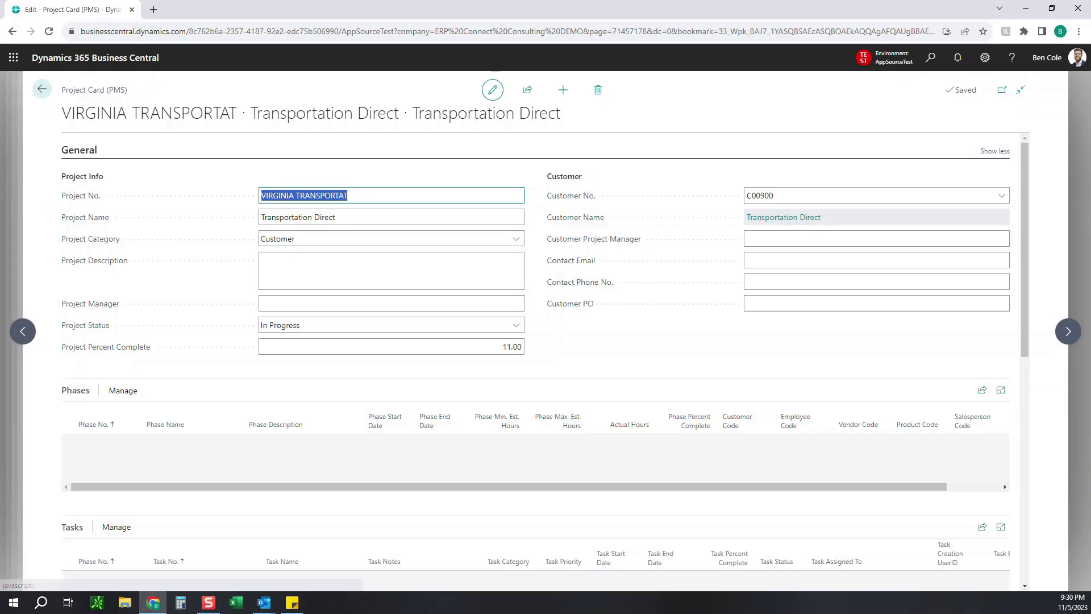
left_click(1016, 143)
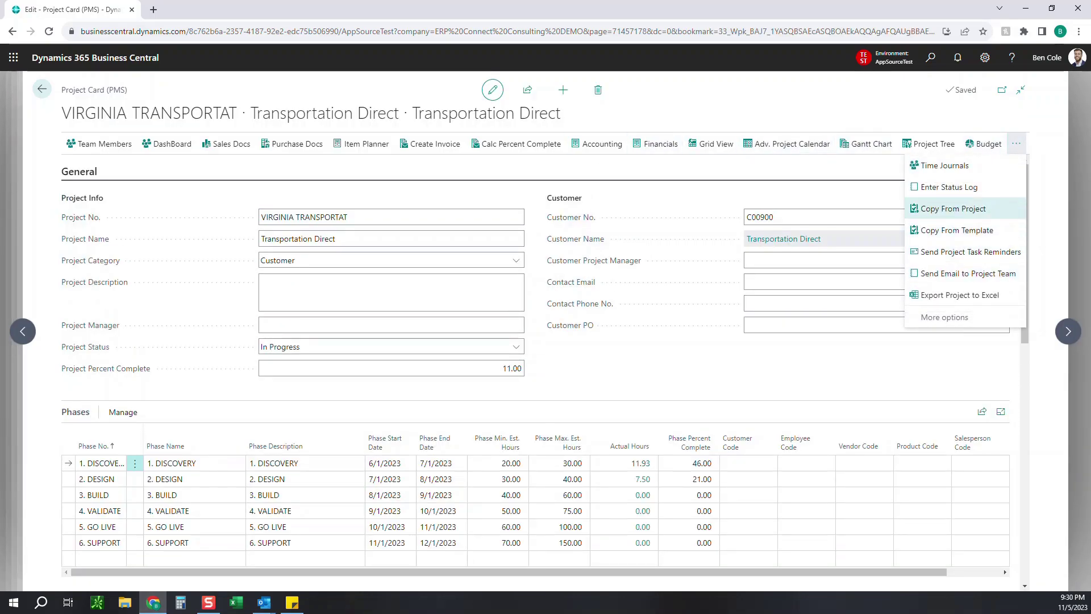
left_click(944, 165)
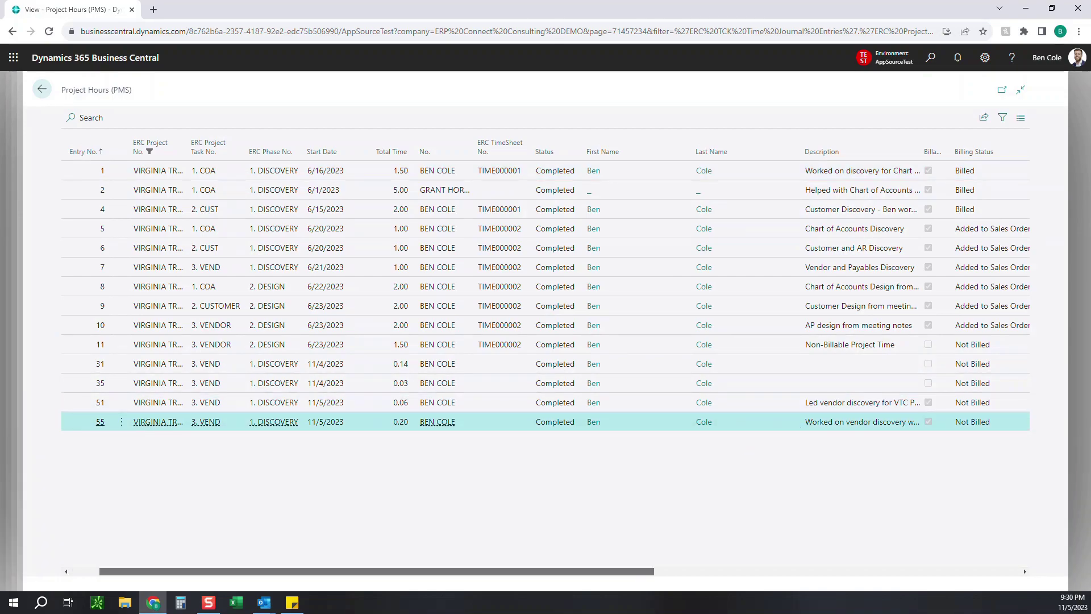
Check entry 55's billing columns (billable, Not Billed, zero amounts), then close Project Hours back to the VIRGINIA TRANSPORTAT card.
scroll(546, 341, "right", 2)
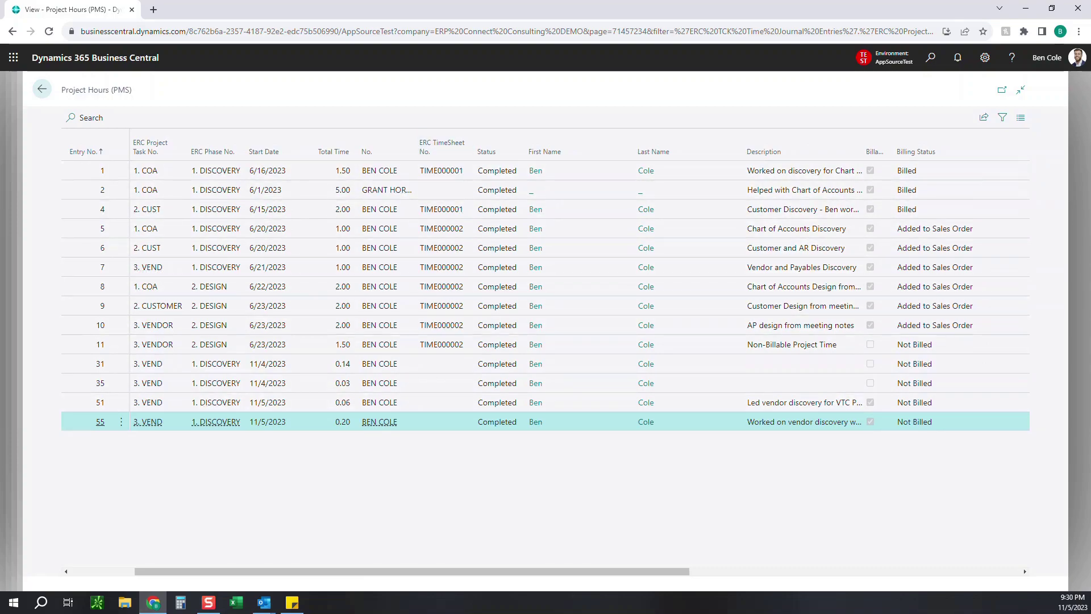
scroll(546, 358, "right", 4)
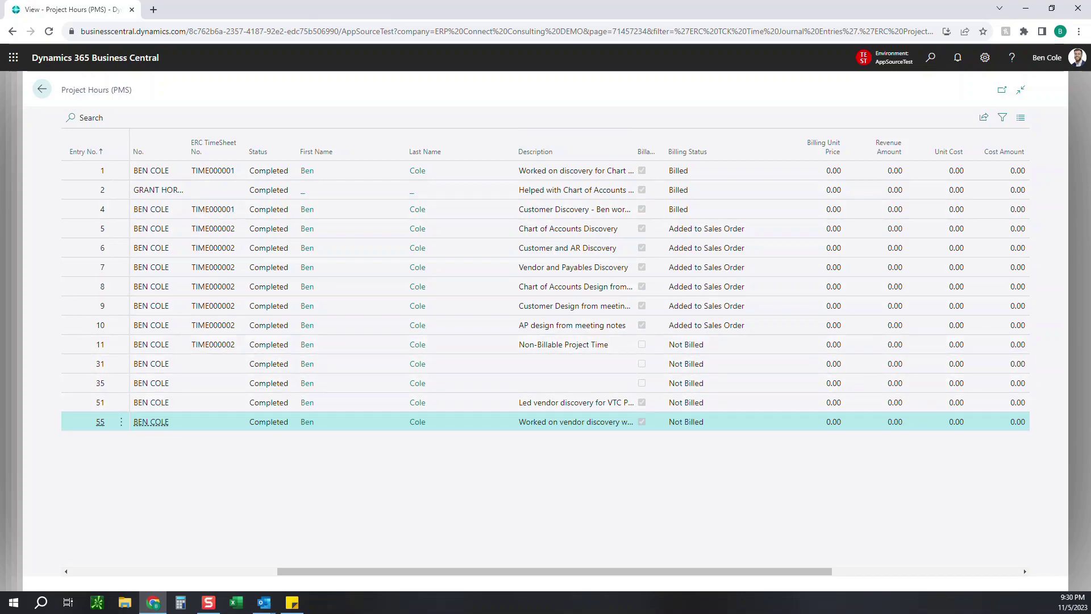
scroll(546, 358, "right", 6)
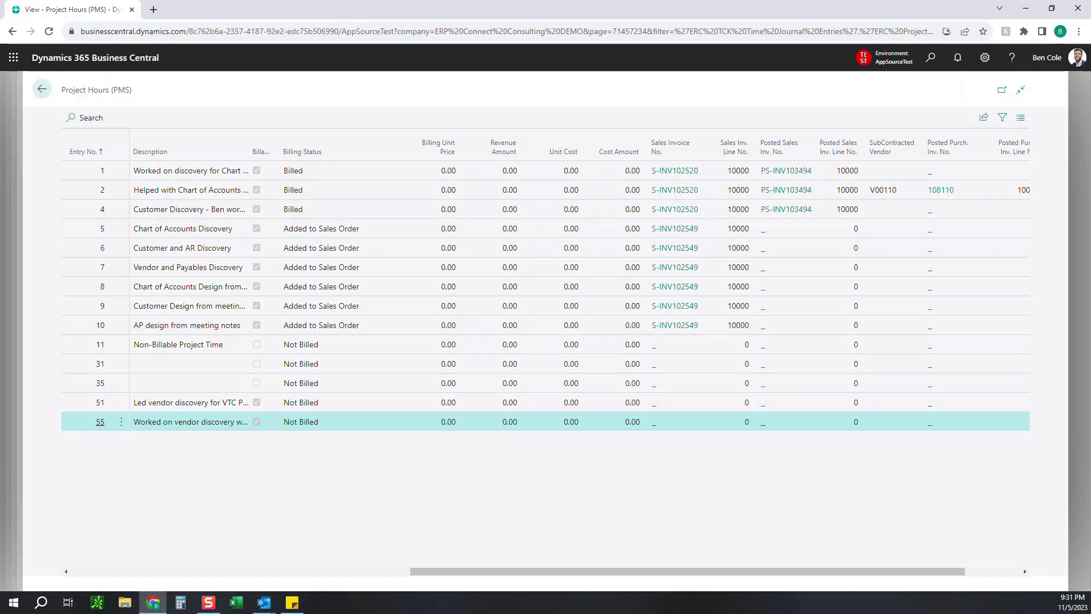
scroll(545, 359, "left", 6)
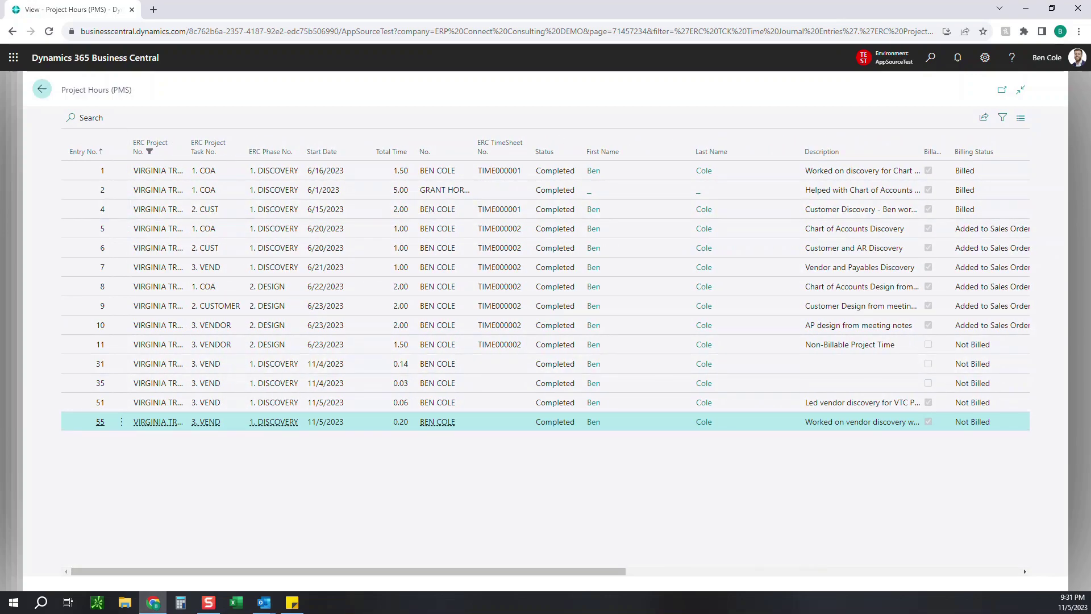
key("Escape")
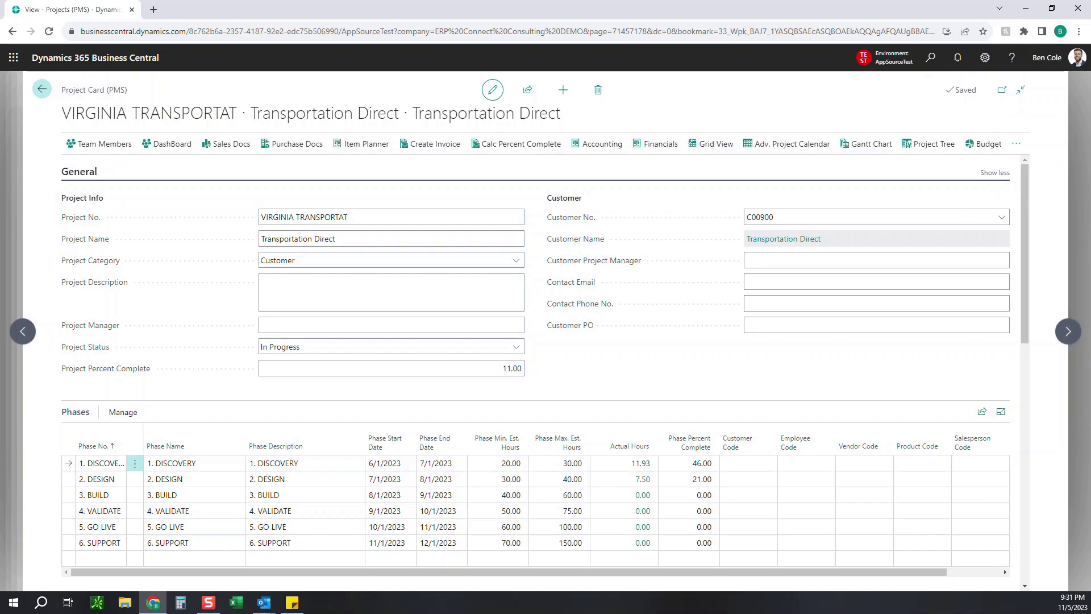
Clock out from TimeClock, then compare the 0.20-hour Project-Out entry with the new 0.24-hour Clock-Out entry.
key("Escape")
key("Escape")
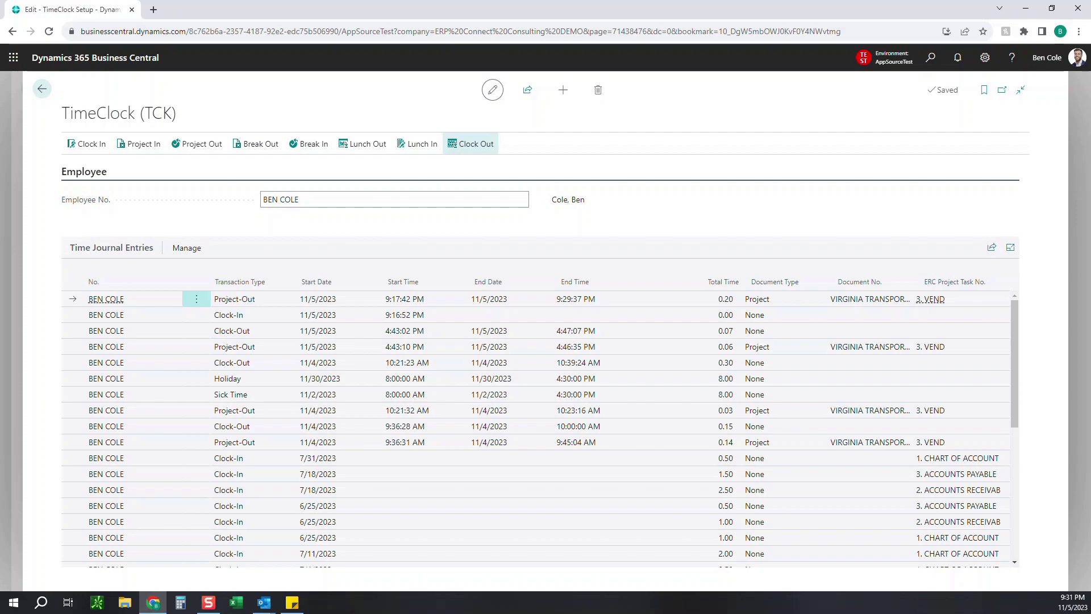
left_click(472, 143)
left_click(645, 356)
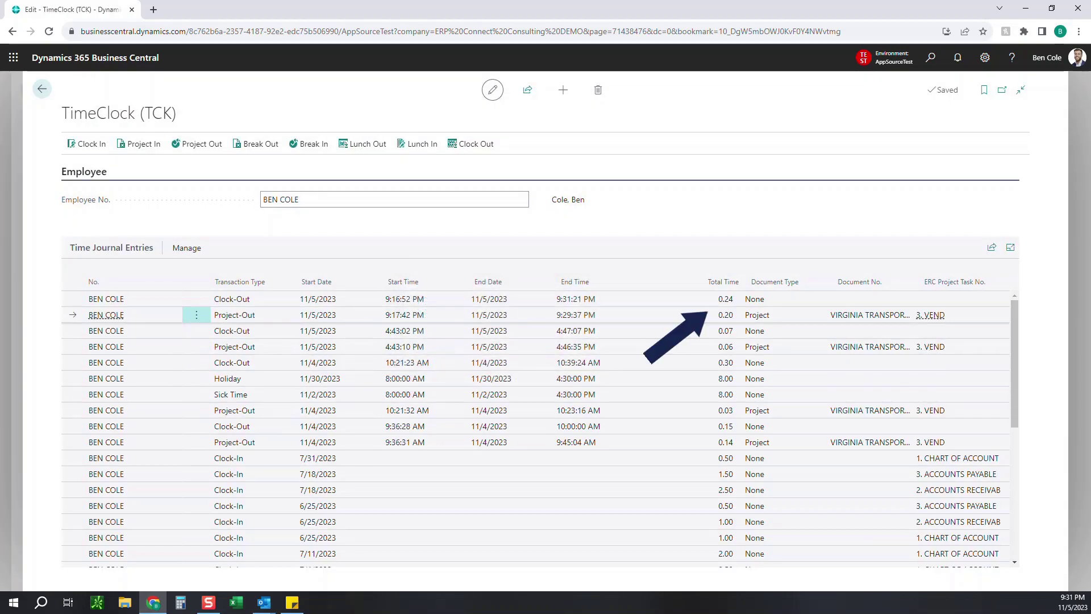
left_click(725, 315)
left_click(726, 299)
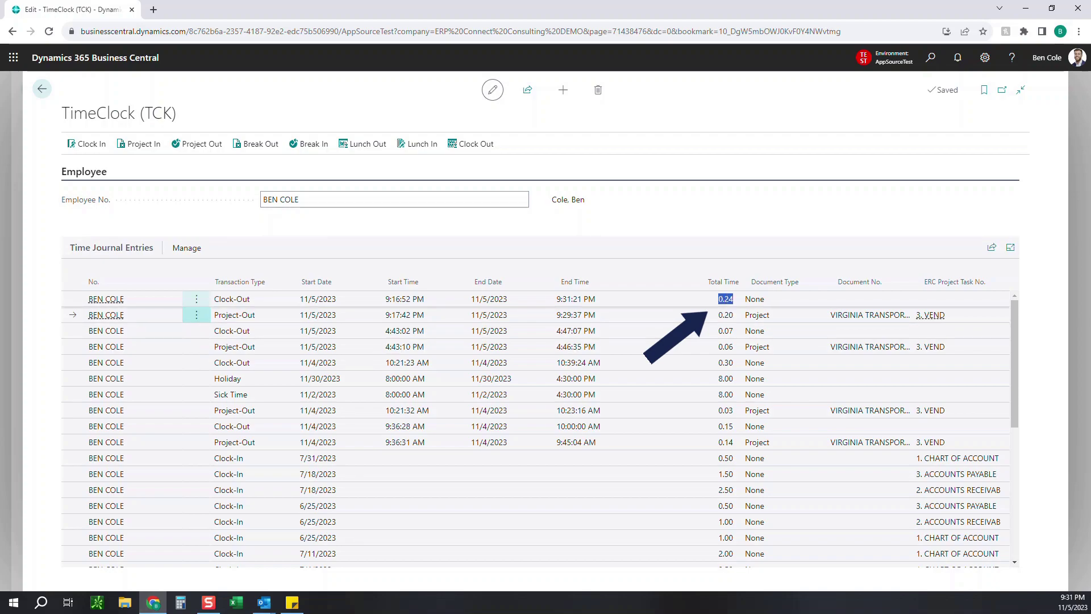
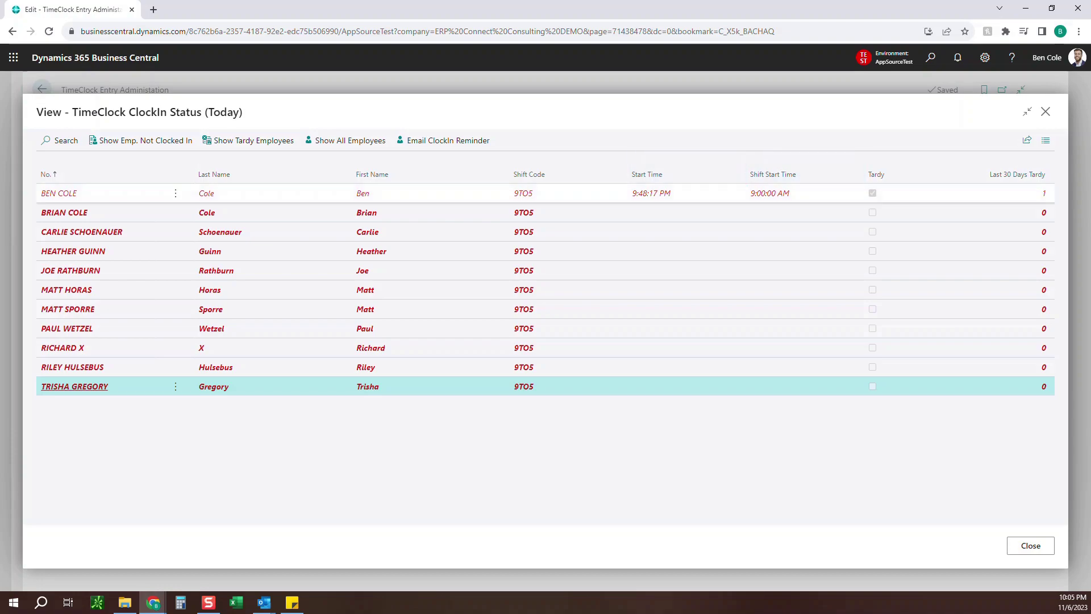
Email a clock-in reminder to an employee with no start time and acknowledge 'Email Reminder sent'.
left_click(114, 193)
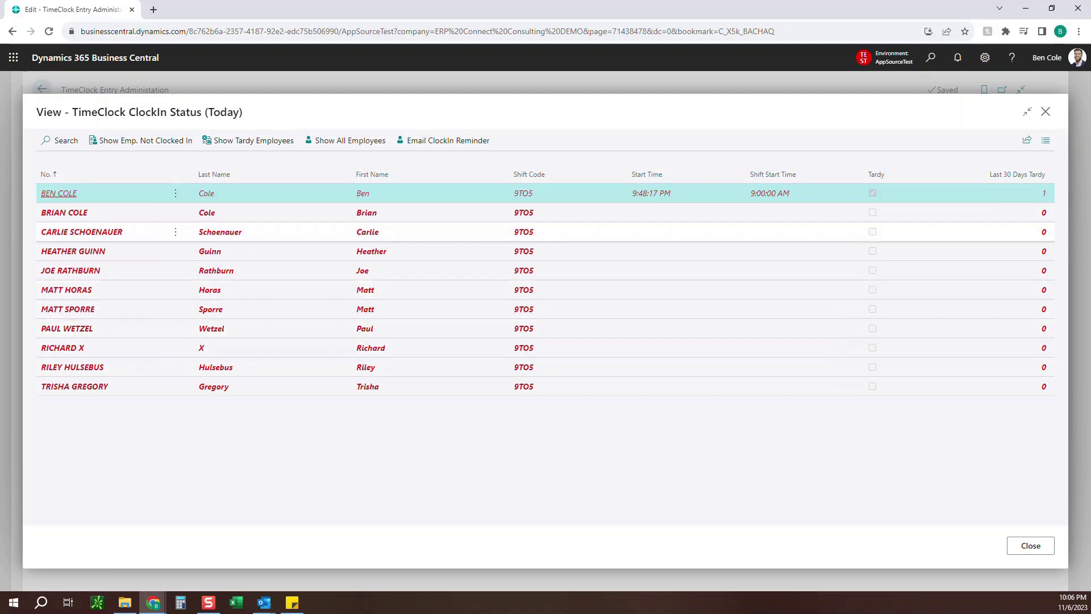
left_click(363, 213)
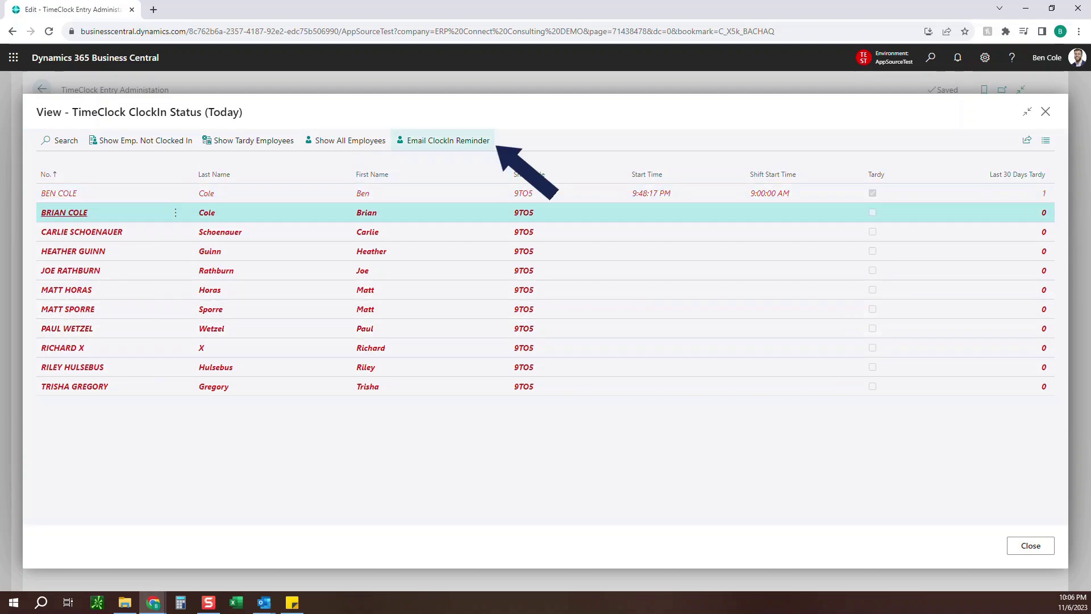
left_click(448, 140)
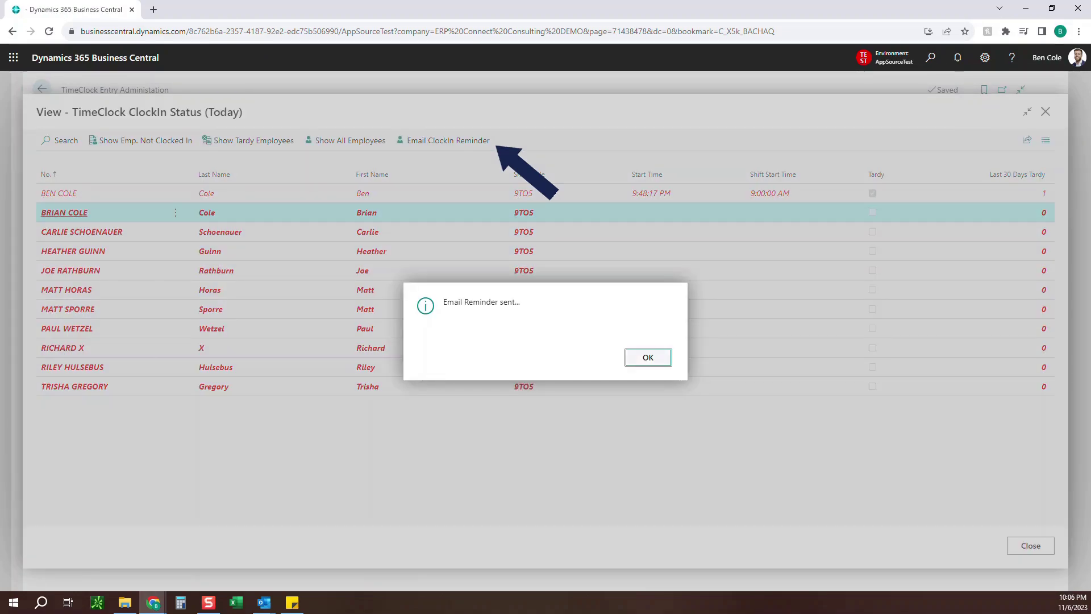
key("Return")
left_click(263, 603)
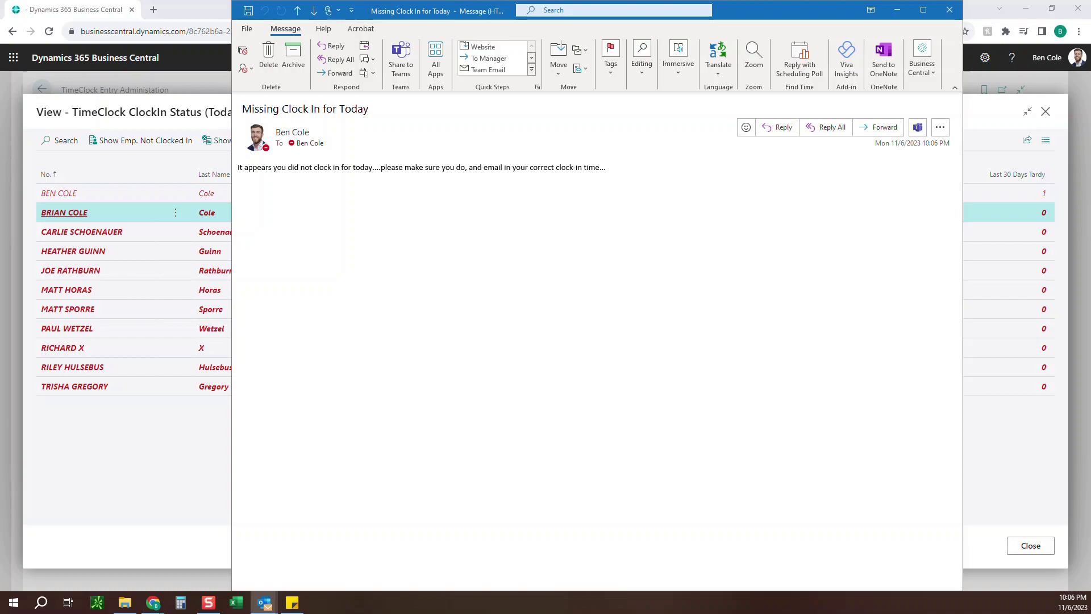
left_click(949, 10)
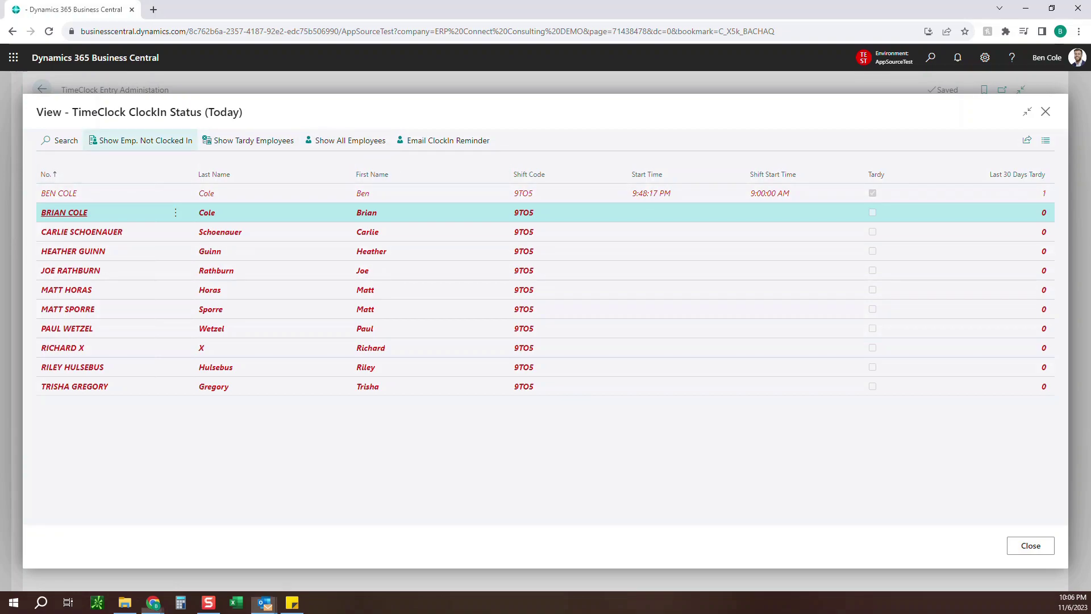
Review not-clocked-in, tardy, then all employees on the ClockIn Status page, and close it.
left_click(140, 140)
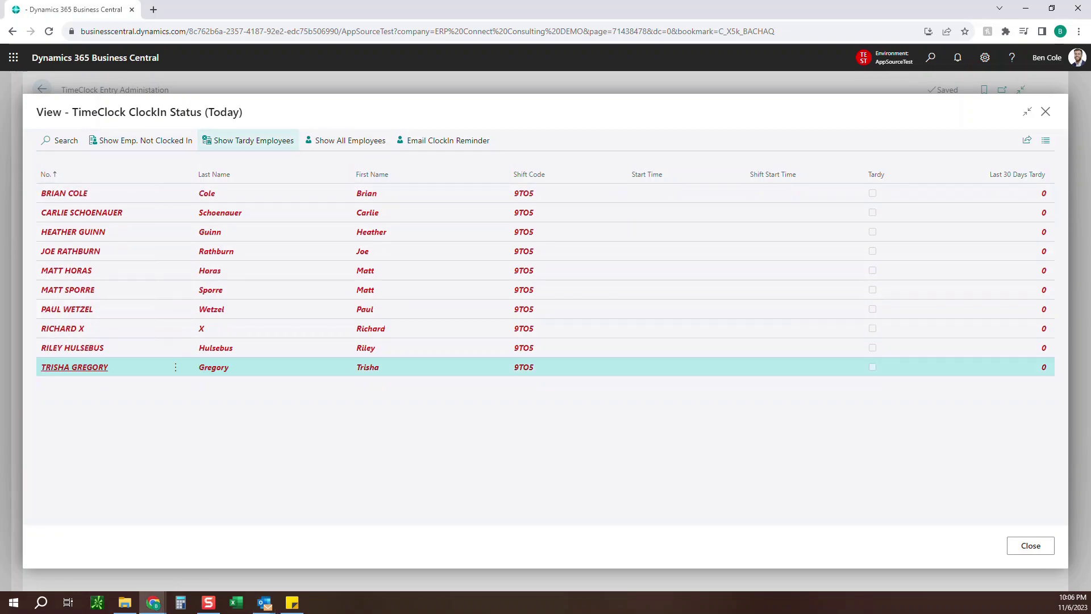
left_click(249, 140)
left_click(345, 141)
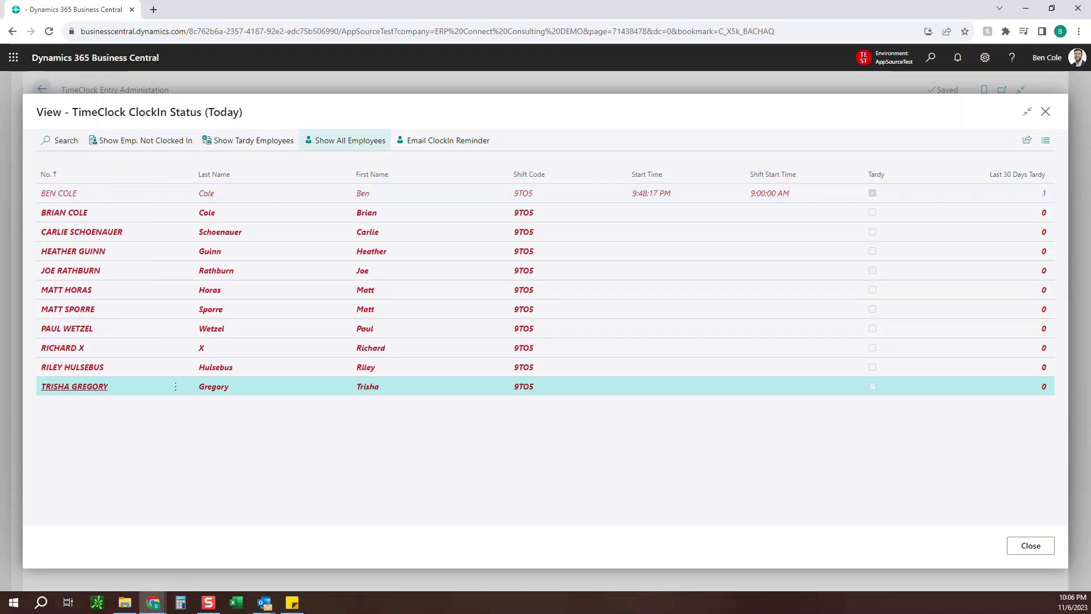
left_click(73, 213, "shift")
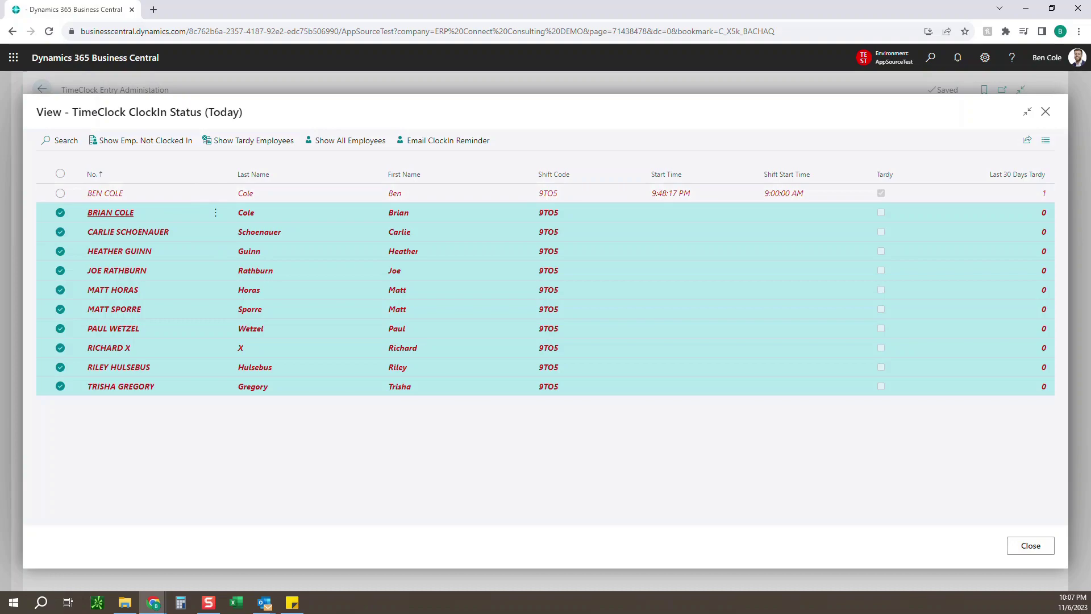
left_click(1031, 546)
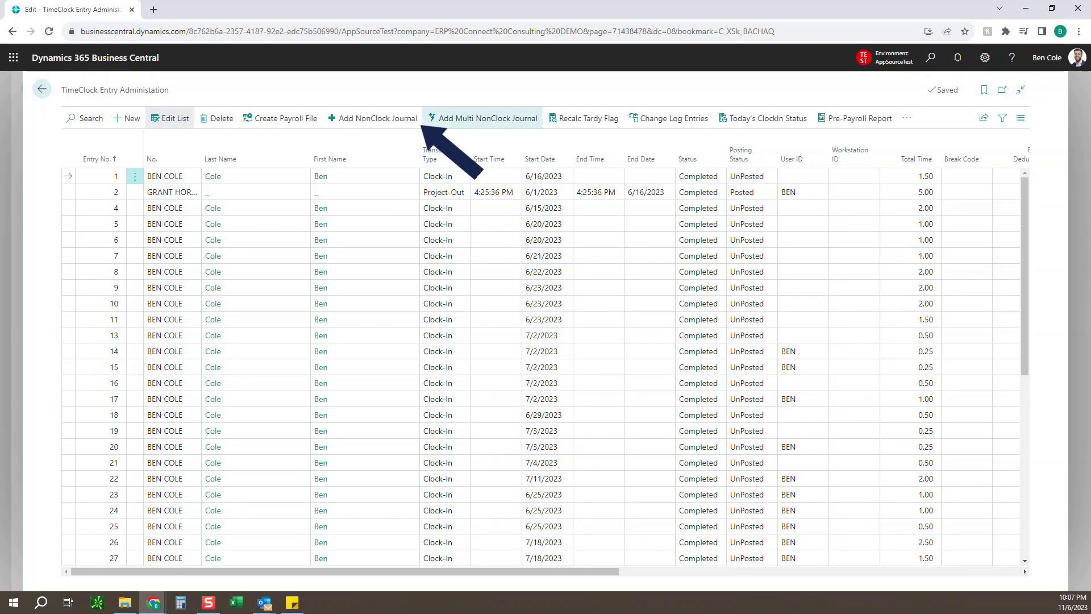
left_click(422, 125)
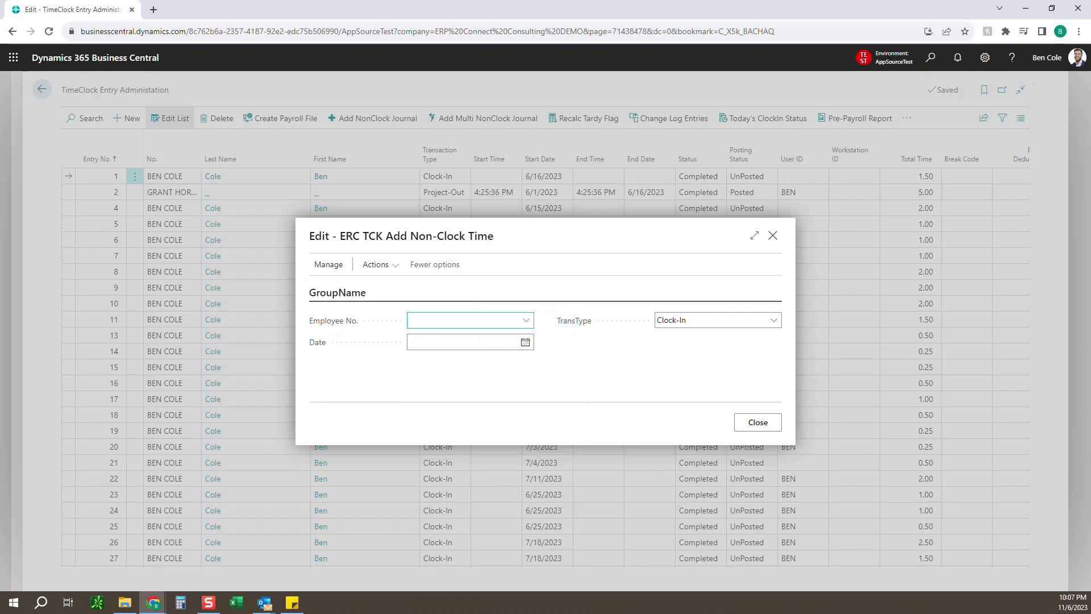
left_click(718, 320)
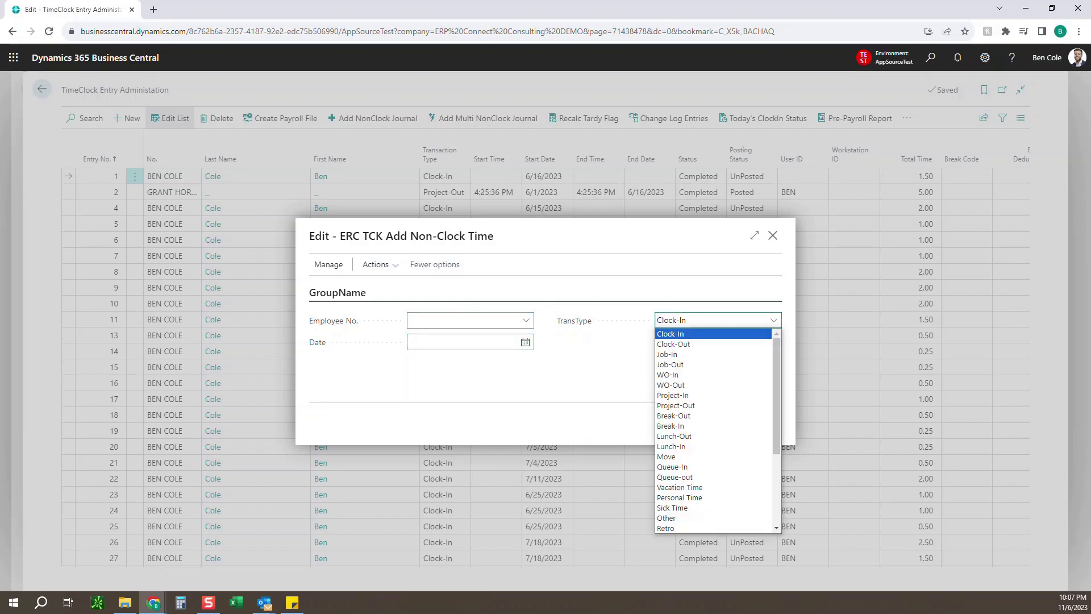
left_click(708, 332)
left_click(717, 320)
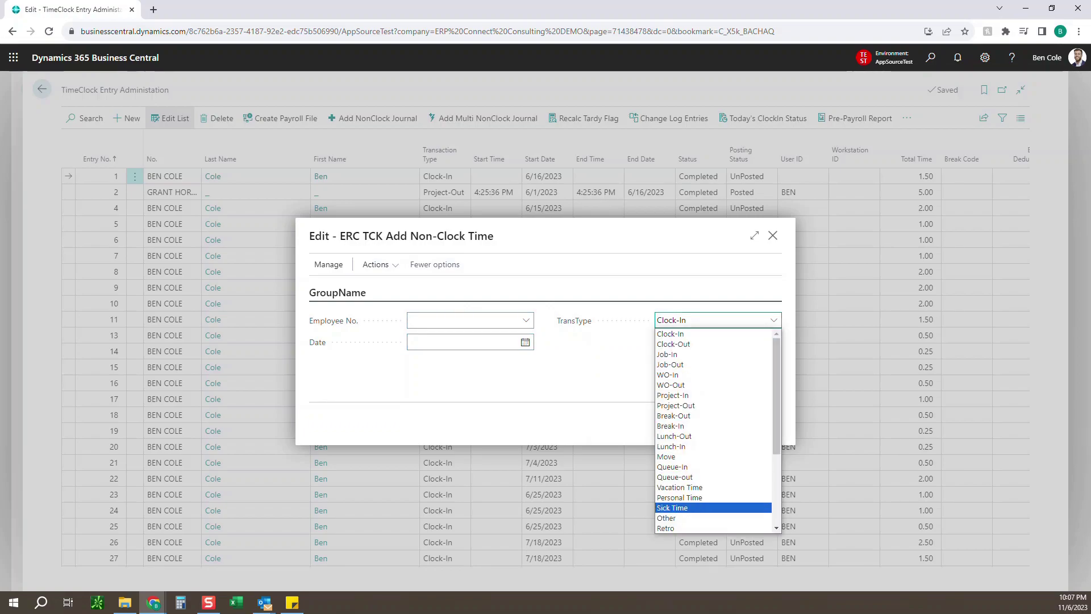
key("Escape")
left_click(755, 422)
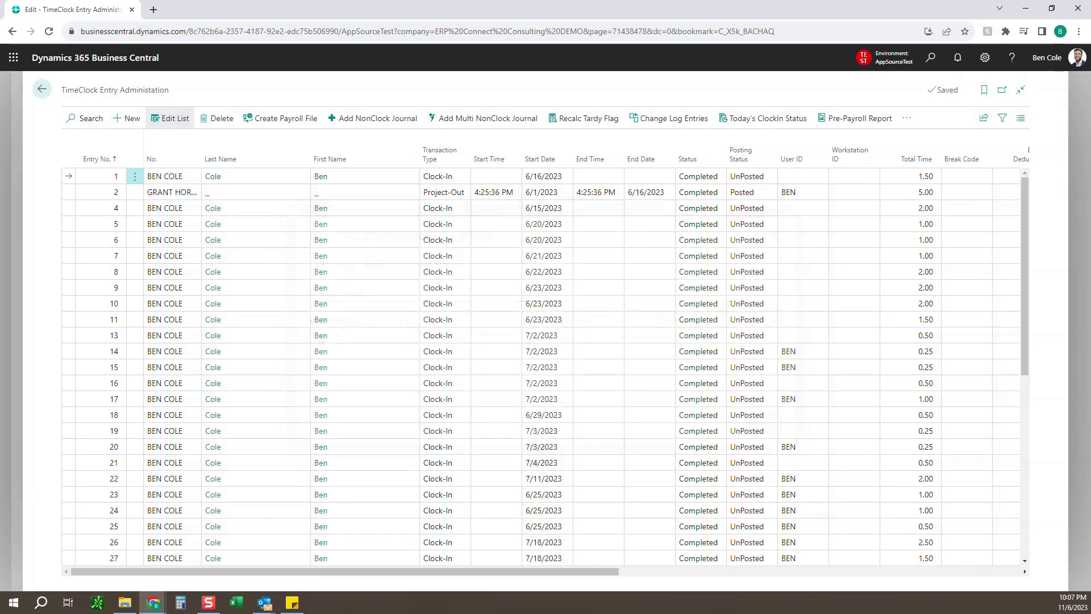
left_click(373, 119)
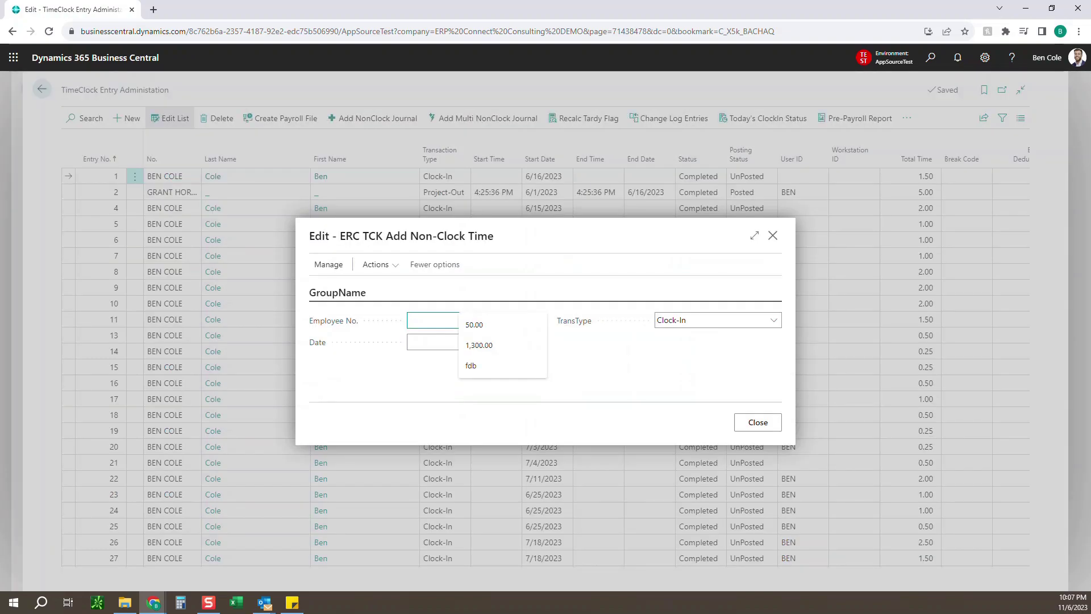
key("Escape")
key("Escape")
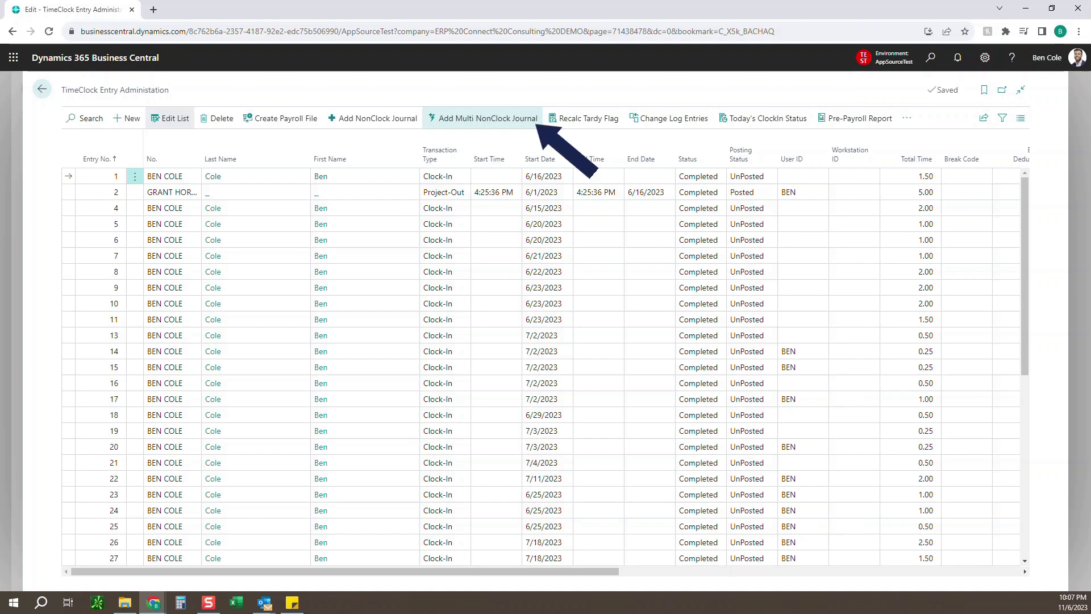
Fill the Add Multi NonClock Time form with date 12/25/2023, type Holiday, selecting all employees.
left_click(483, 118)
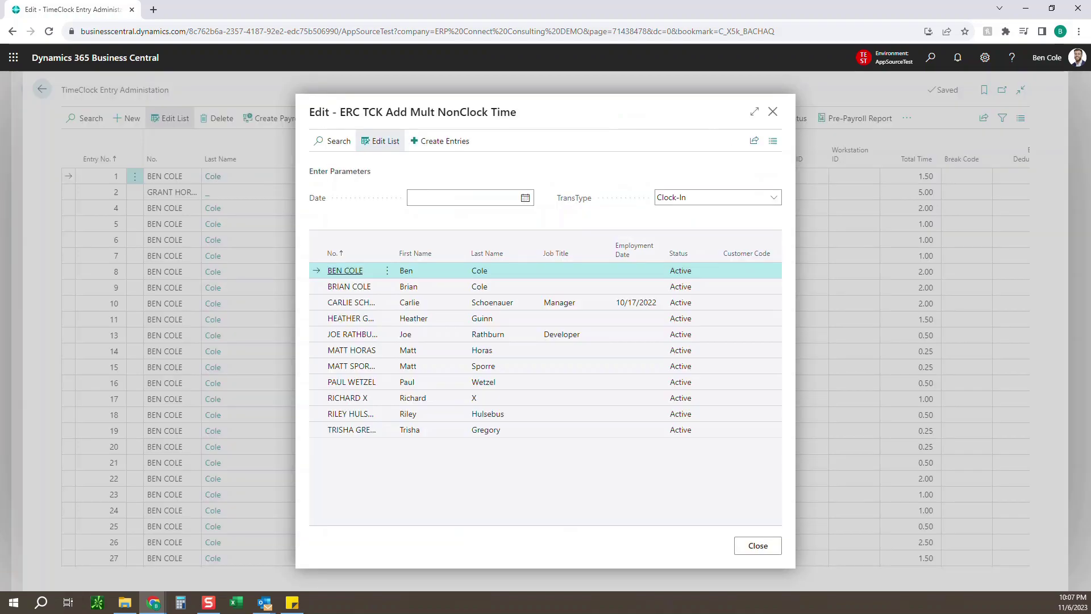
type("12/25/2023")
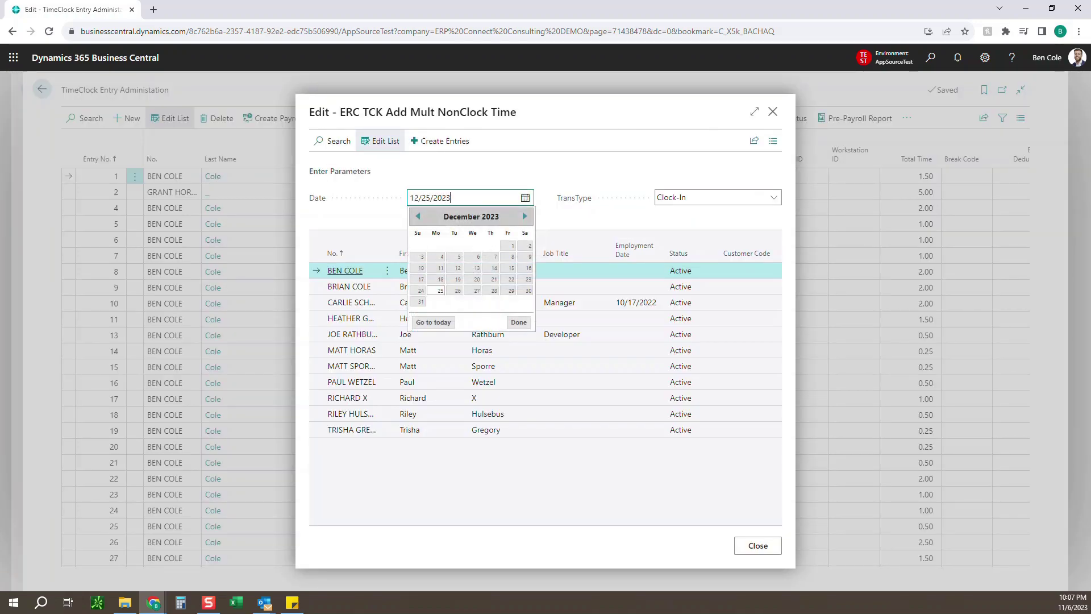
key("Tab")
key("h")
key("Tab")
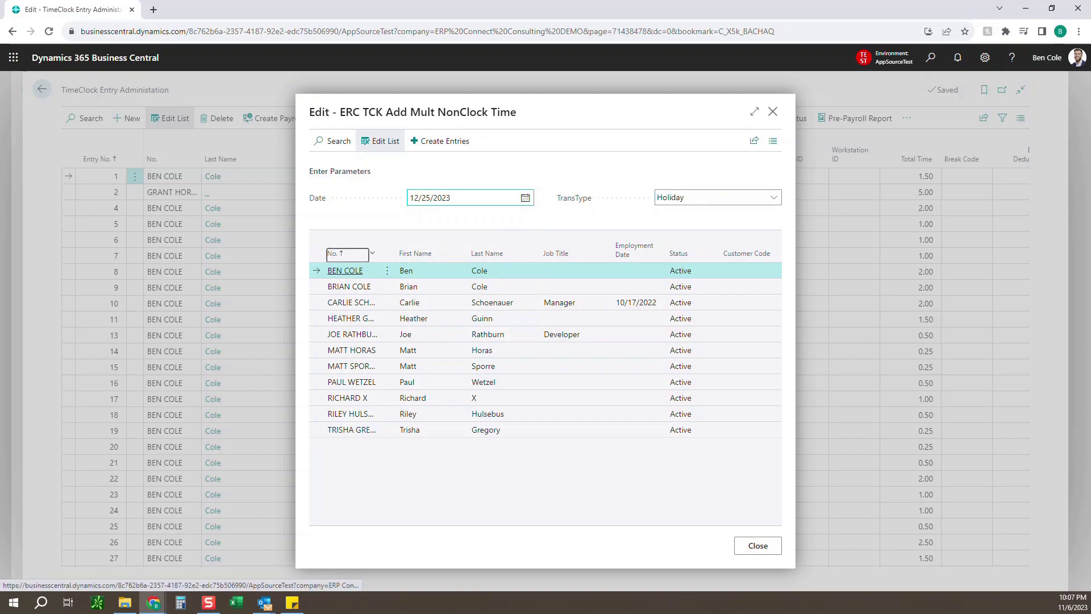
key("ctrl+a")
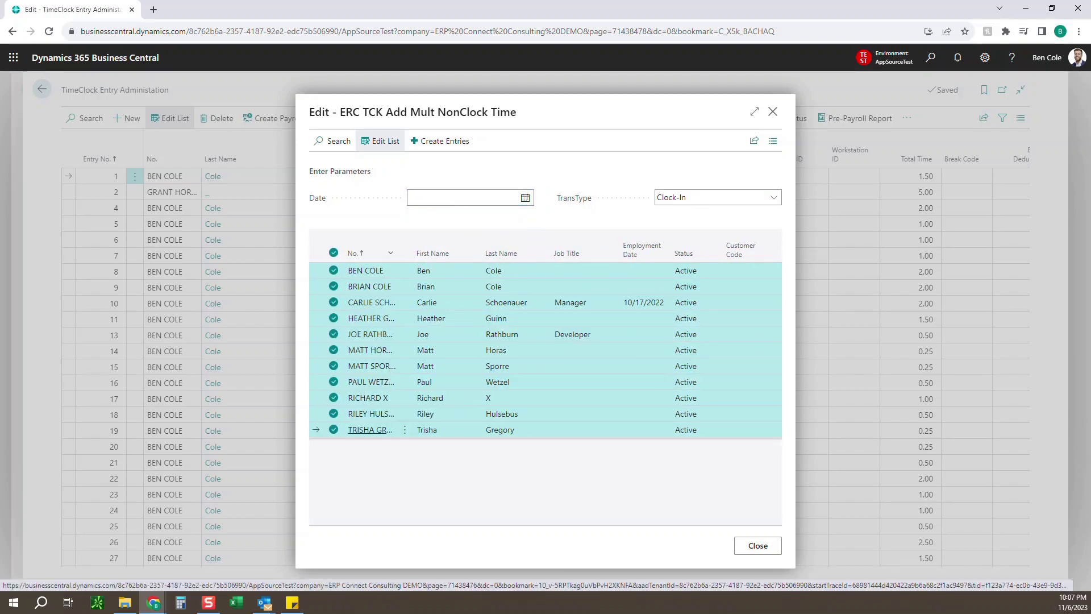
Create and confirm 12/25/2023 Holiday entries for all selected employees, then close the dialog.
type("12/25/2023")
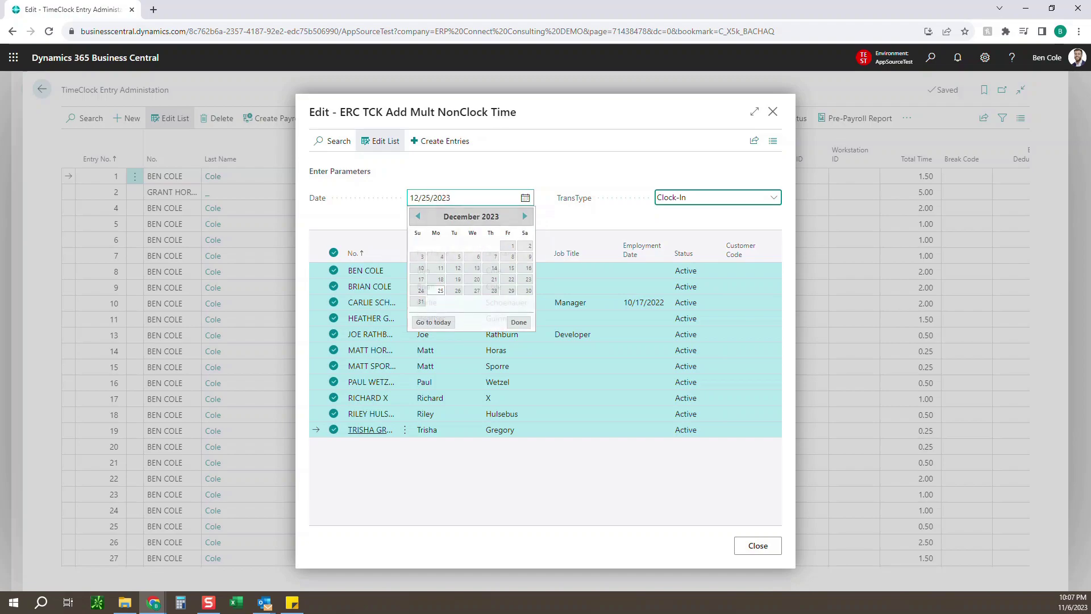
key("Tab")
key("h")
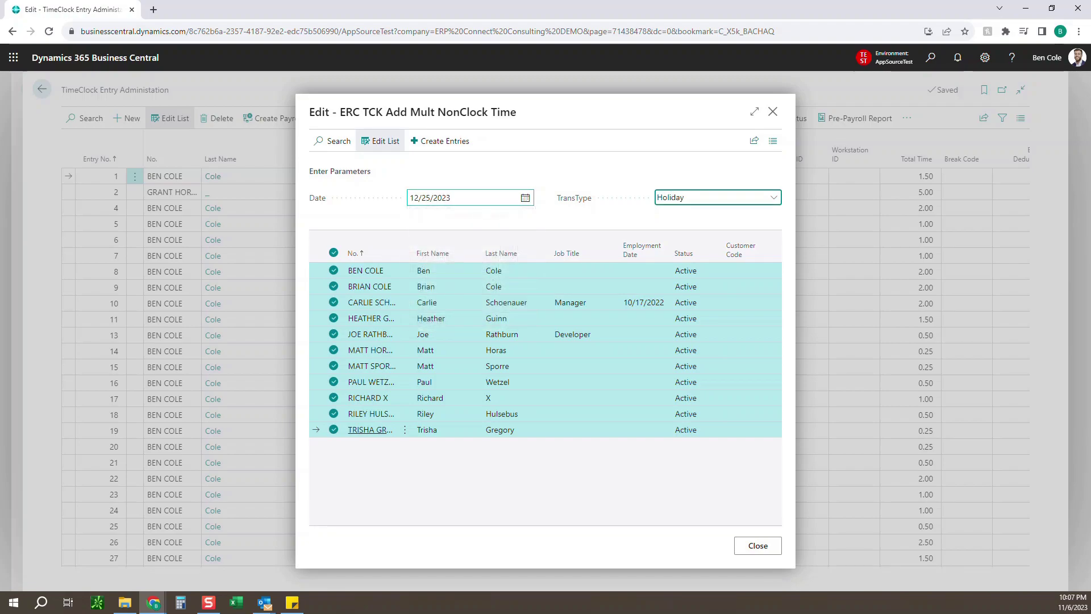
key("Return")
key("Left")
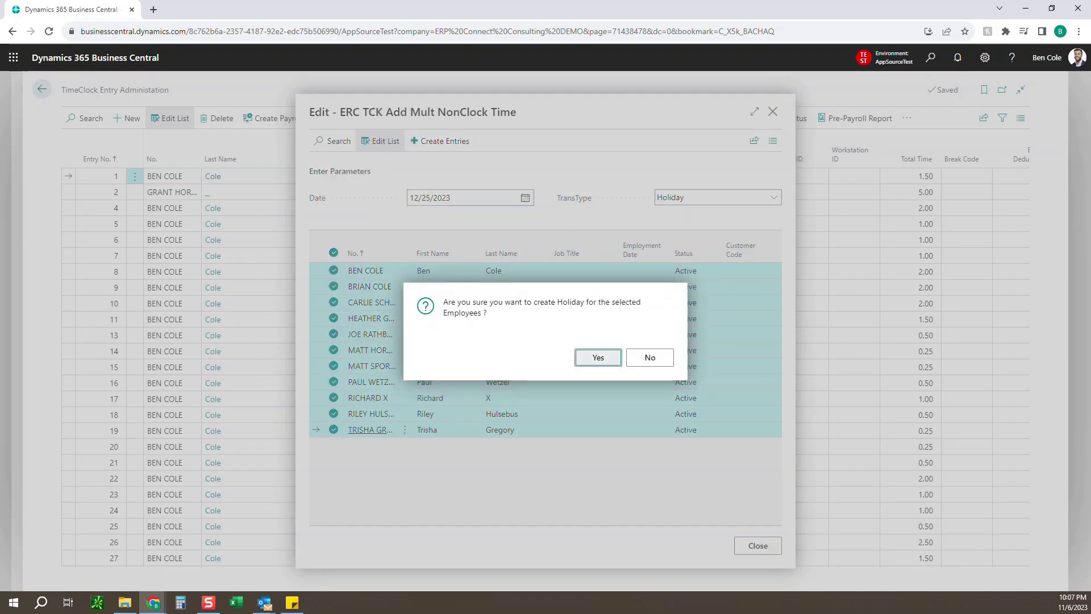
key("Return")
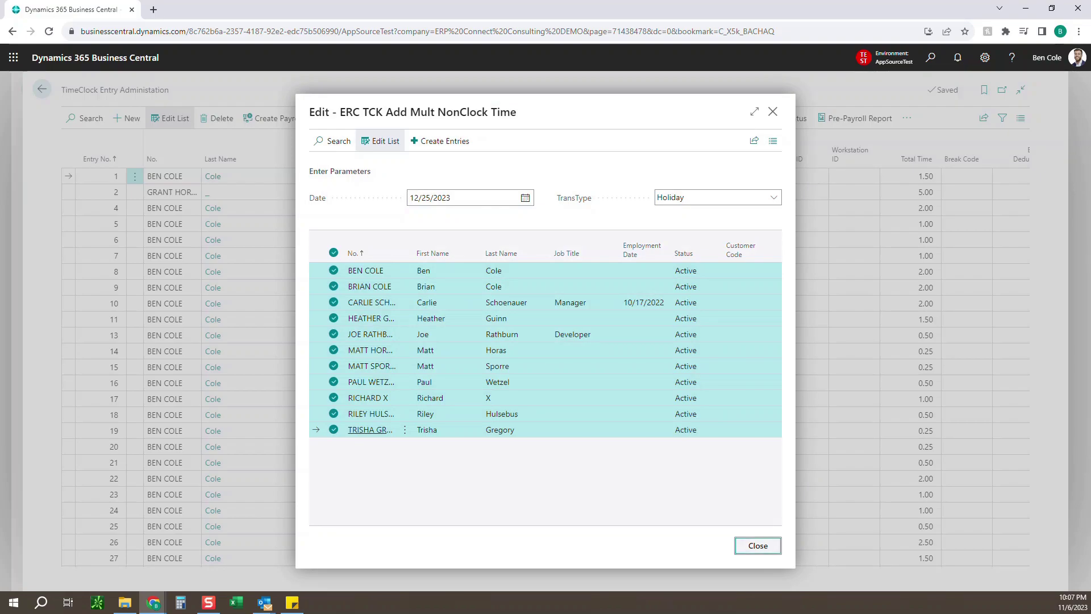
key("Return")
left_click(96, 159)
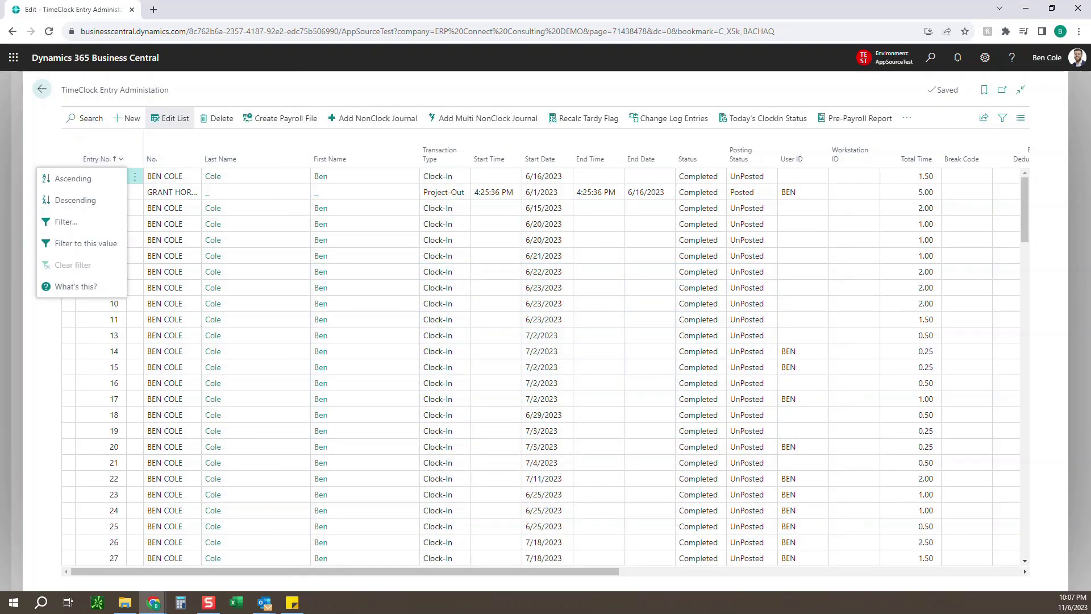
Sort entries by Entry No. descending, mark new Holiday entries 58–68, and select Clock-Out entry 56.
left_click(57, 198)
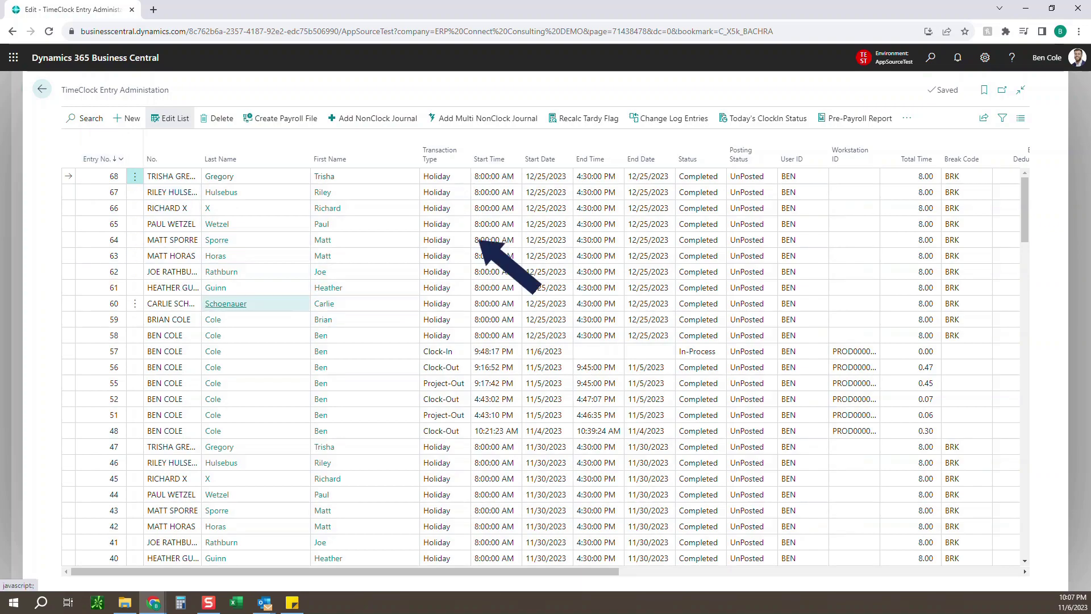
left_click(108, 335, "shift")
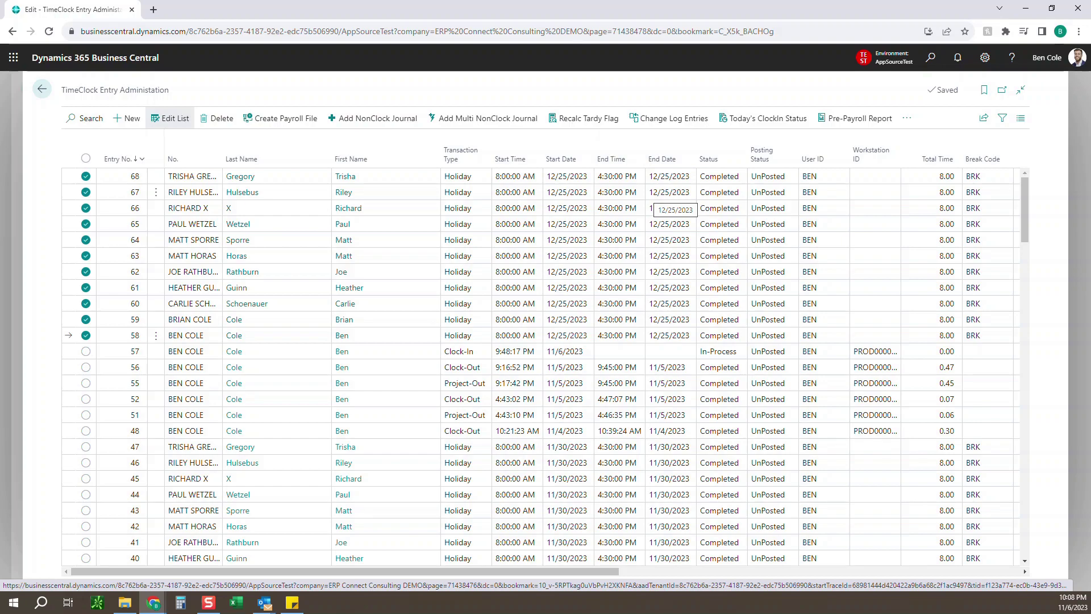
left_click(170, 118)
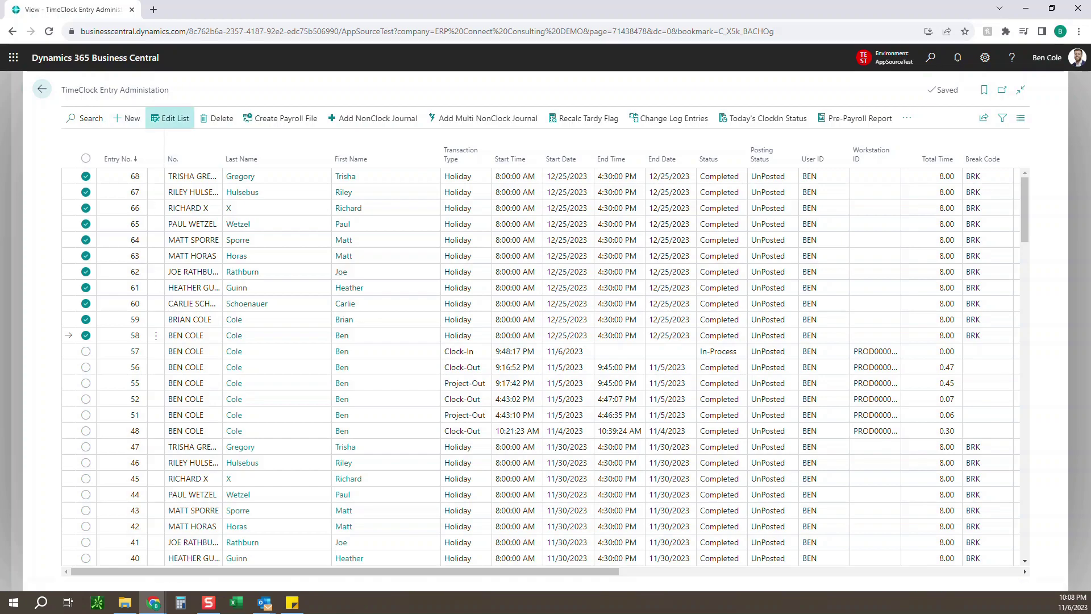
left_click(91, 351)
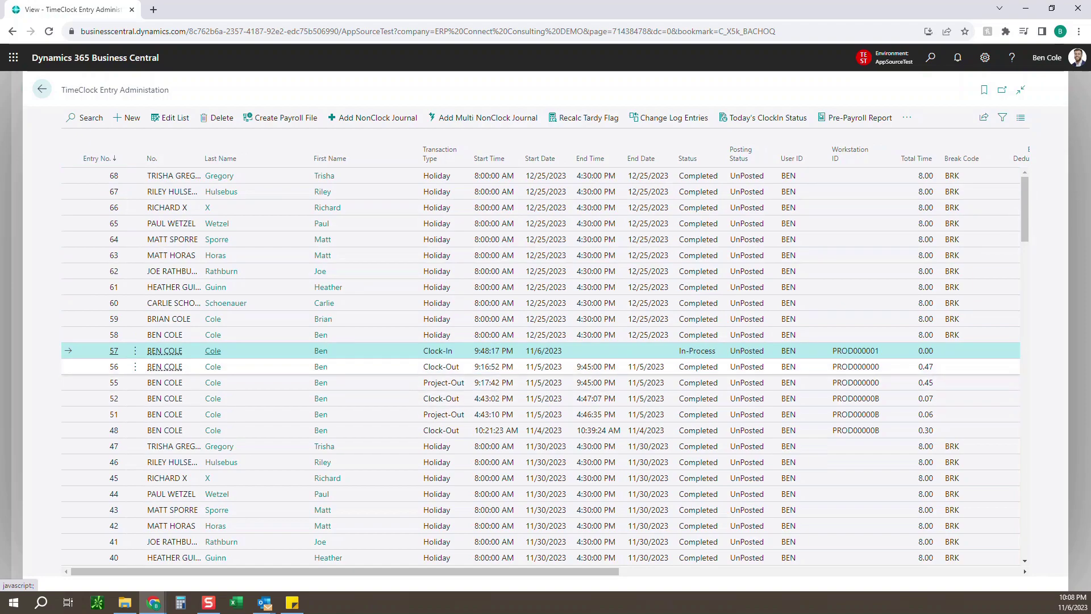
left_click(90, 366)
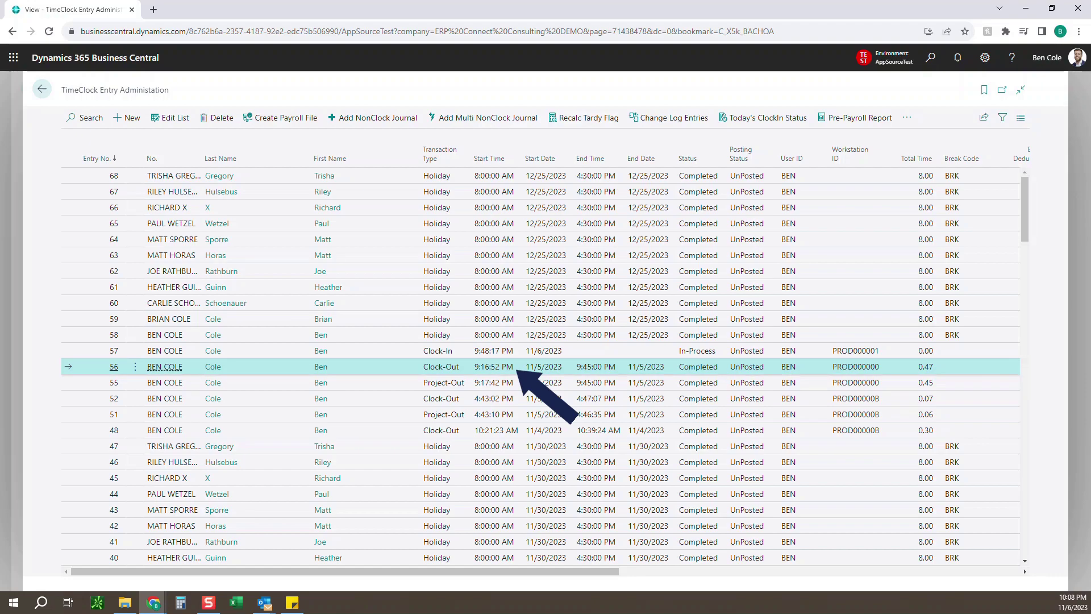
left_click(170, 117)
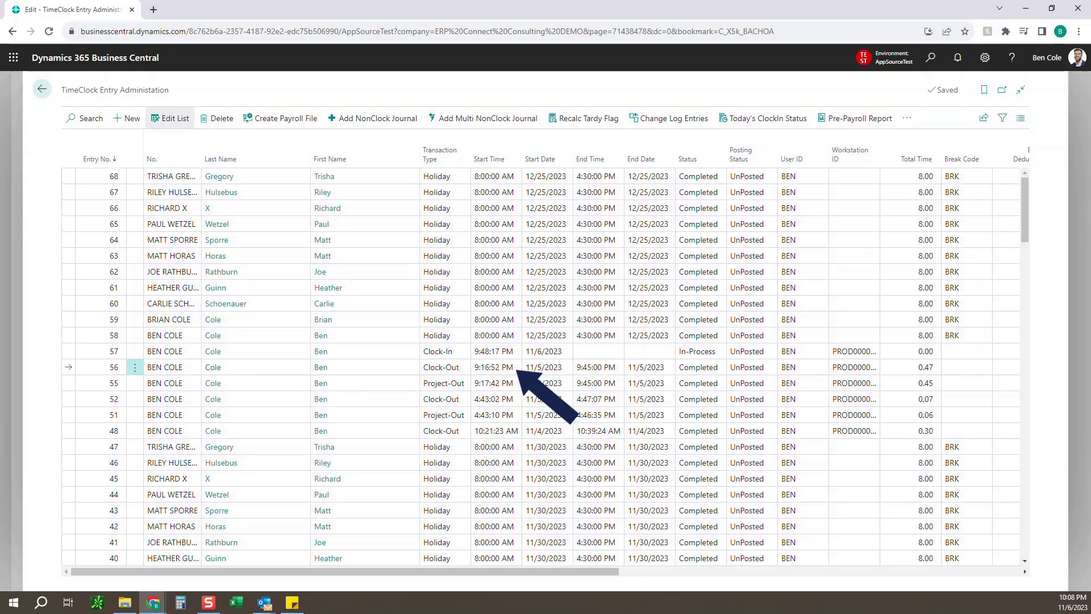
Change entry 56's Start Time to 9:00:00 PM so its total time becomes 0.75.
left_click(494, 367)
left_click(496, 367)
key("BackSpace")
key("BackSpace")
key("BackSpace")
key("BackSpace")
key("BackSpace")
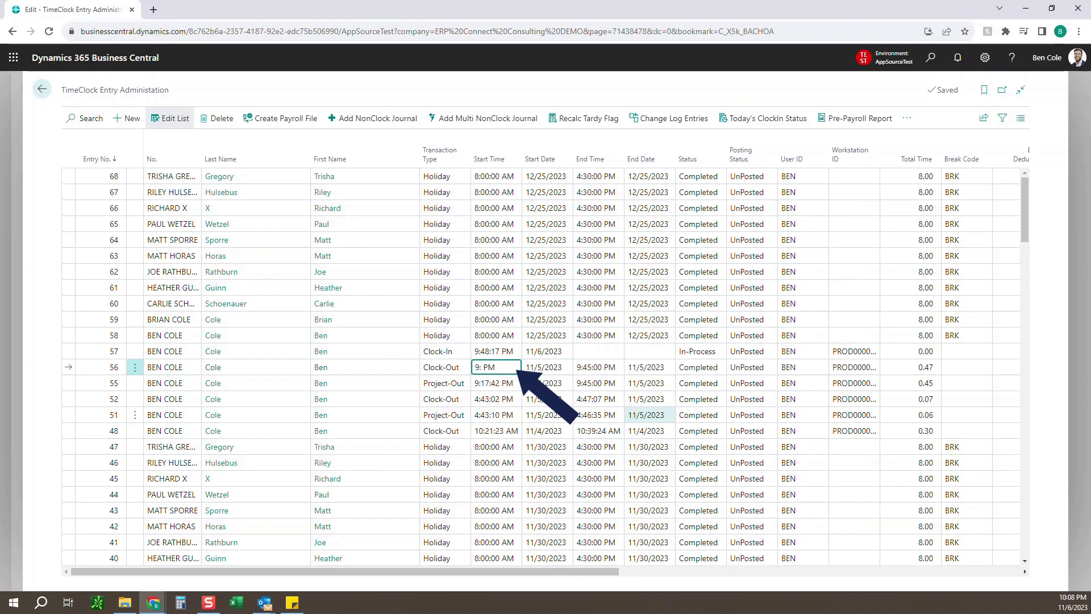
type("00:00")
key("Tab")
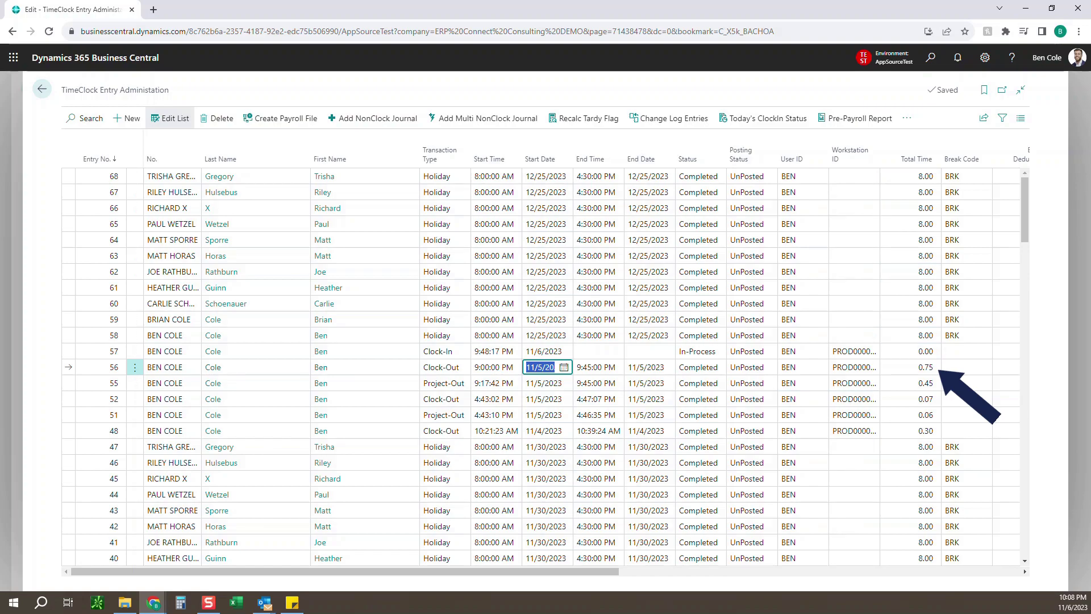
key("Tab")
key("Tab")
key("Tab")
key("Tab")
key("Tab")
key("Tab")
key("Tab")
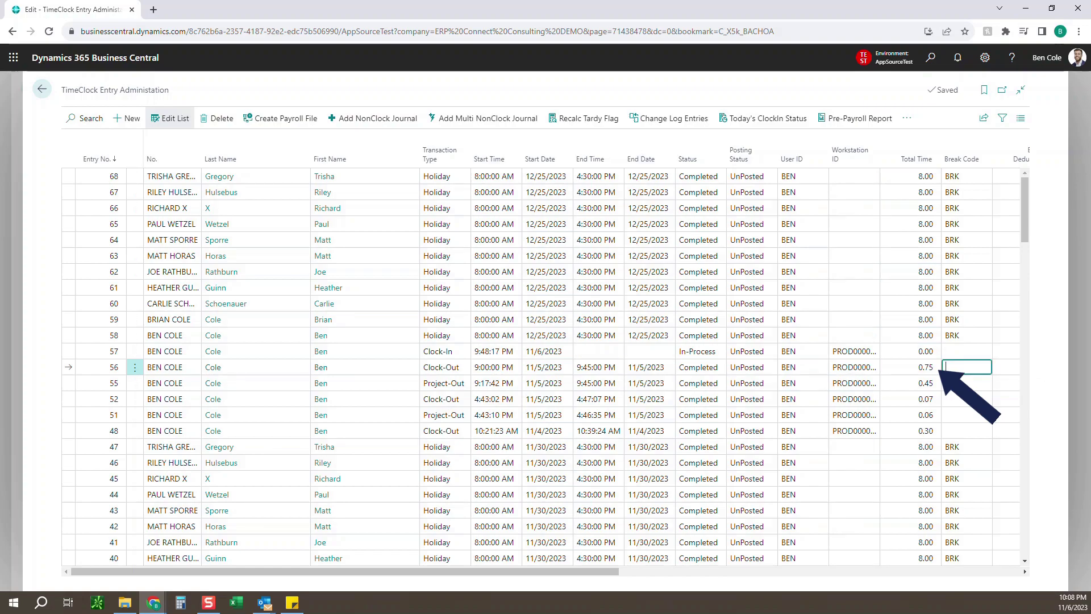
scroll(936, 272, "right", 10)
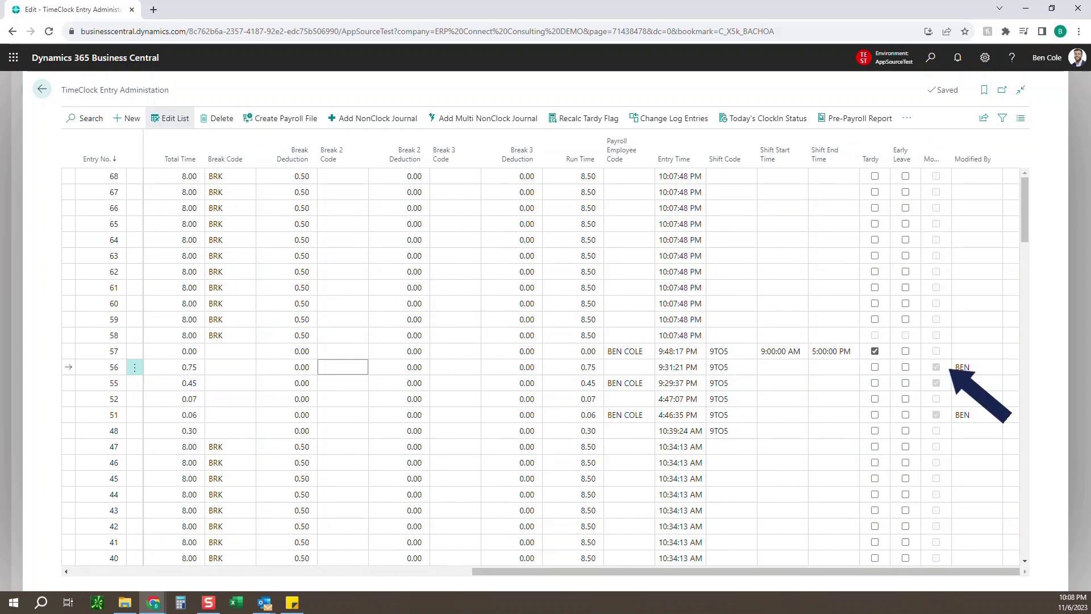
left_click(669, 118)
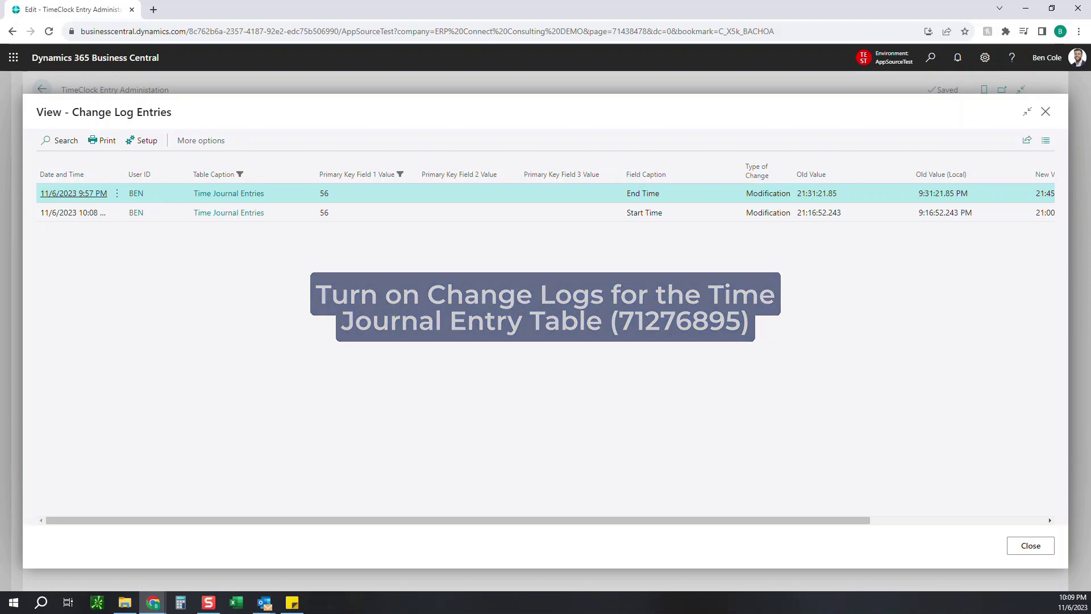
left_click(1030, 546)
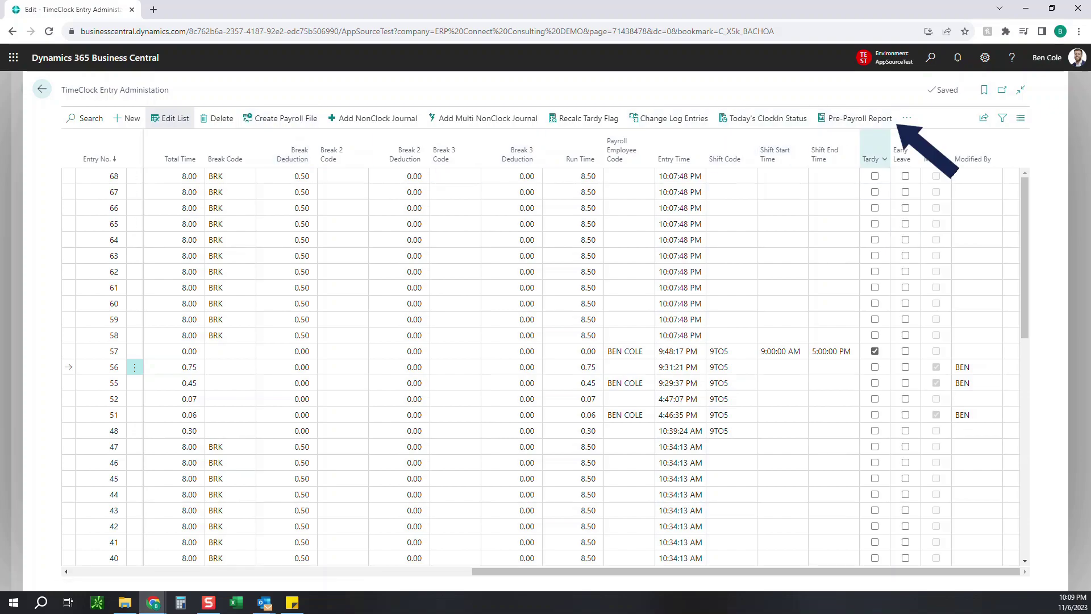
mouse_move(870, 159)
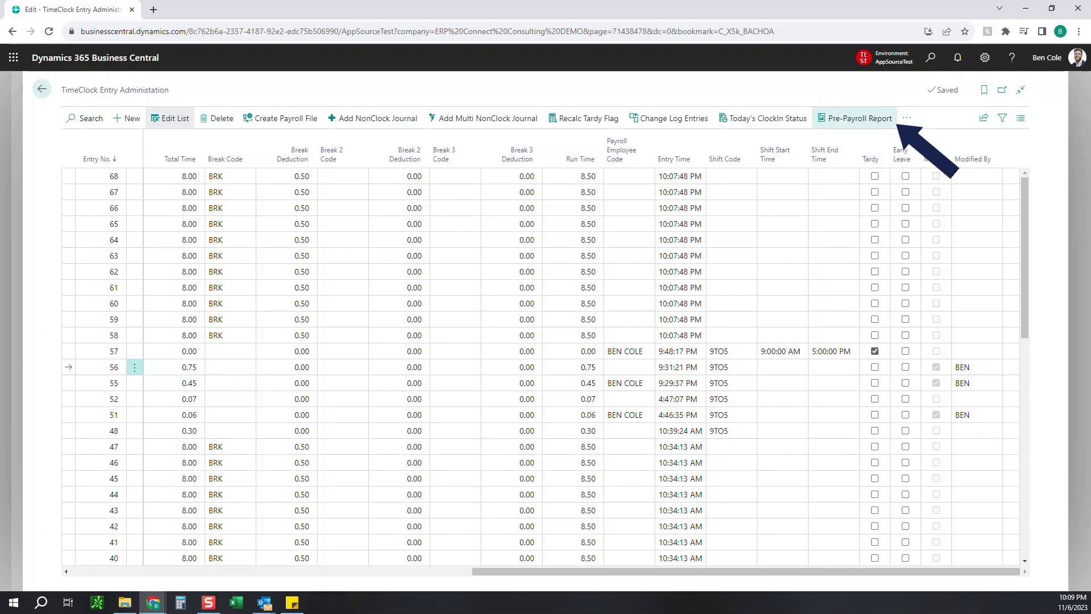
left_click(855, 117)
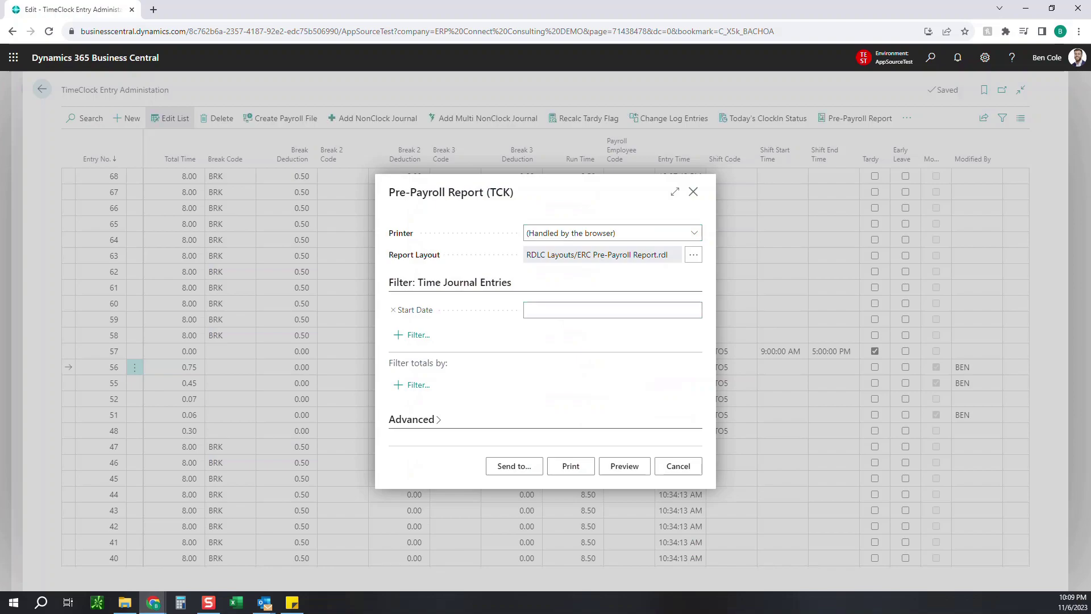
left_click(586, 309)
type("10")
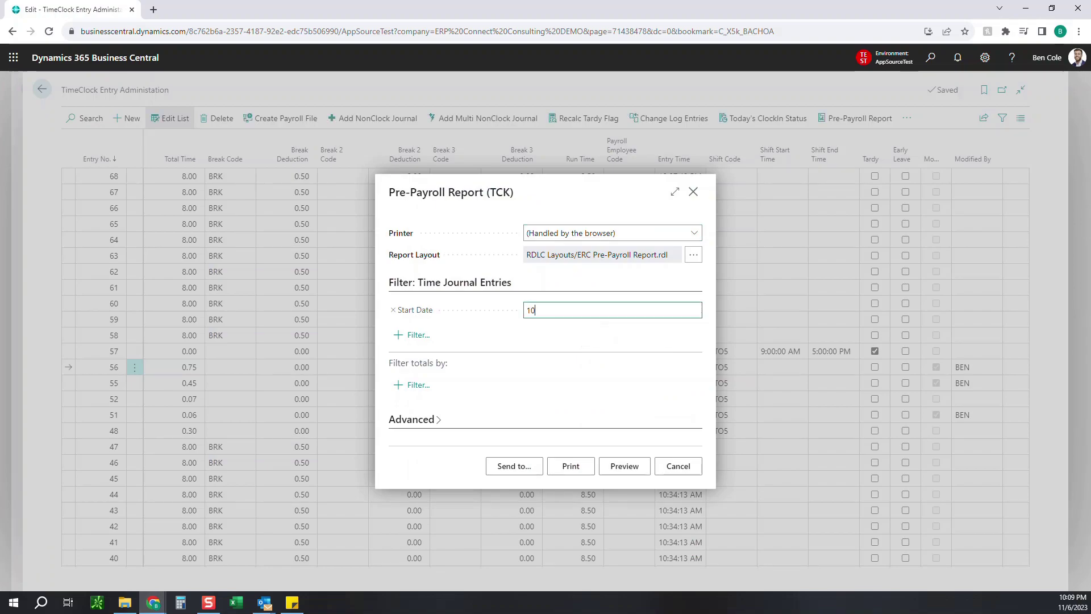
type("/1/2023.")
key("Tab")
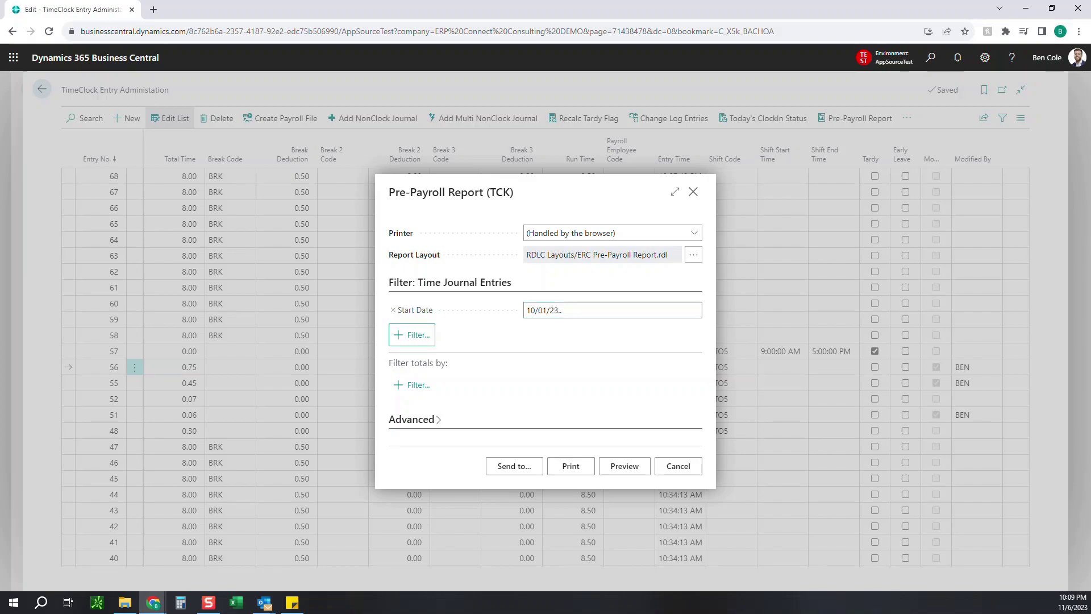
left_click(625, 466)
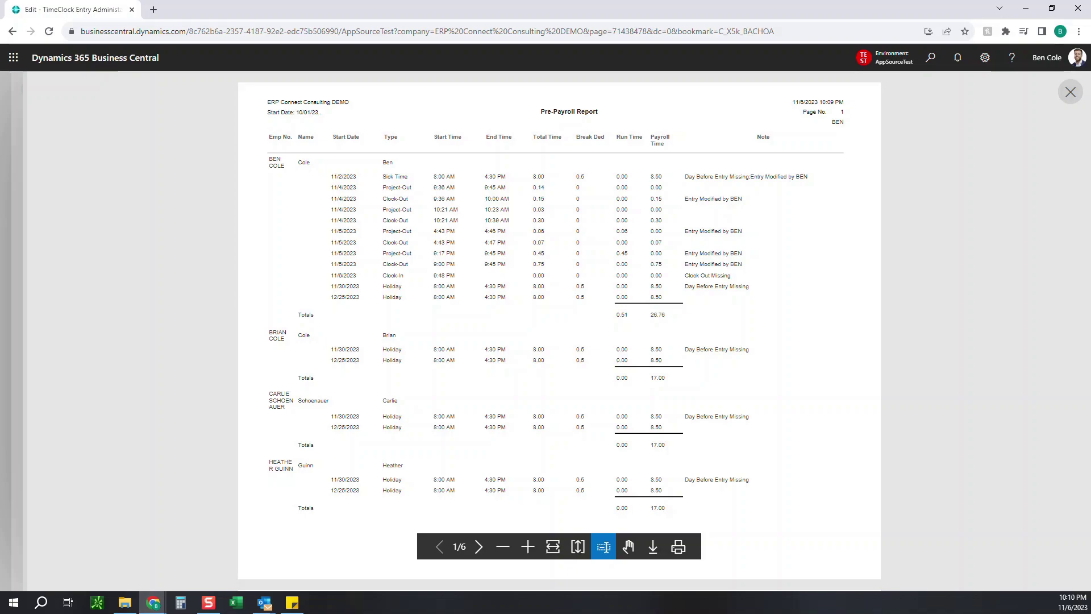
key("Escape")
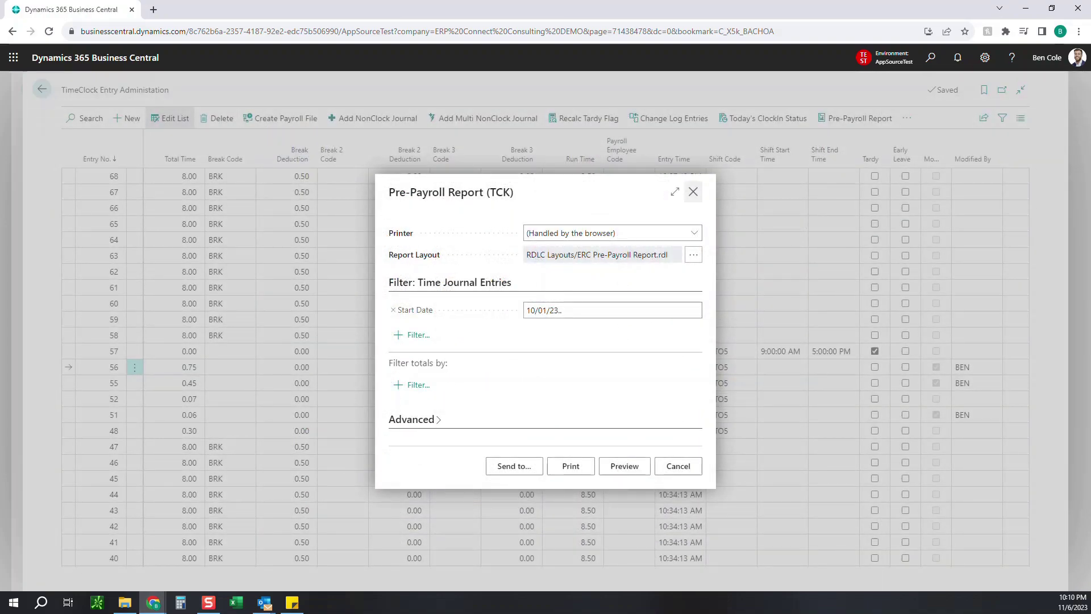
key("Escape")
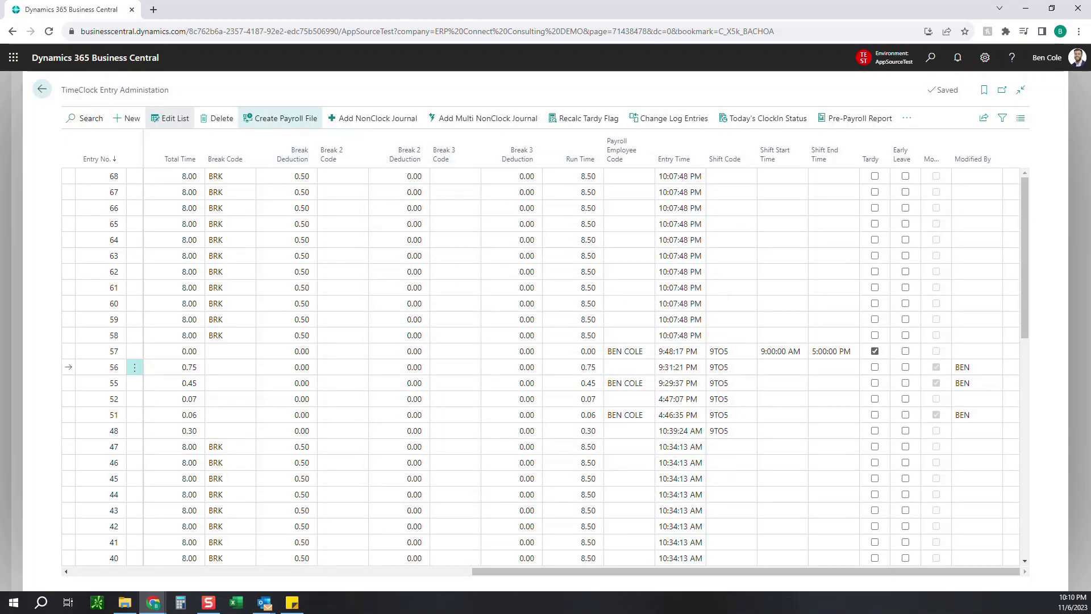